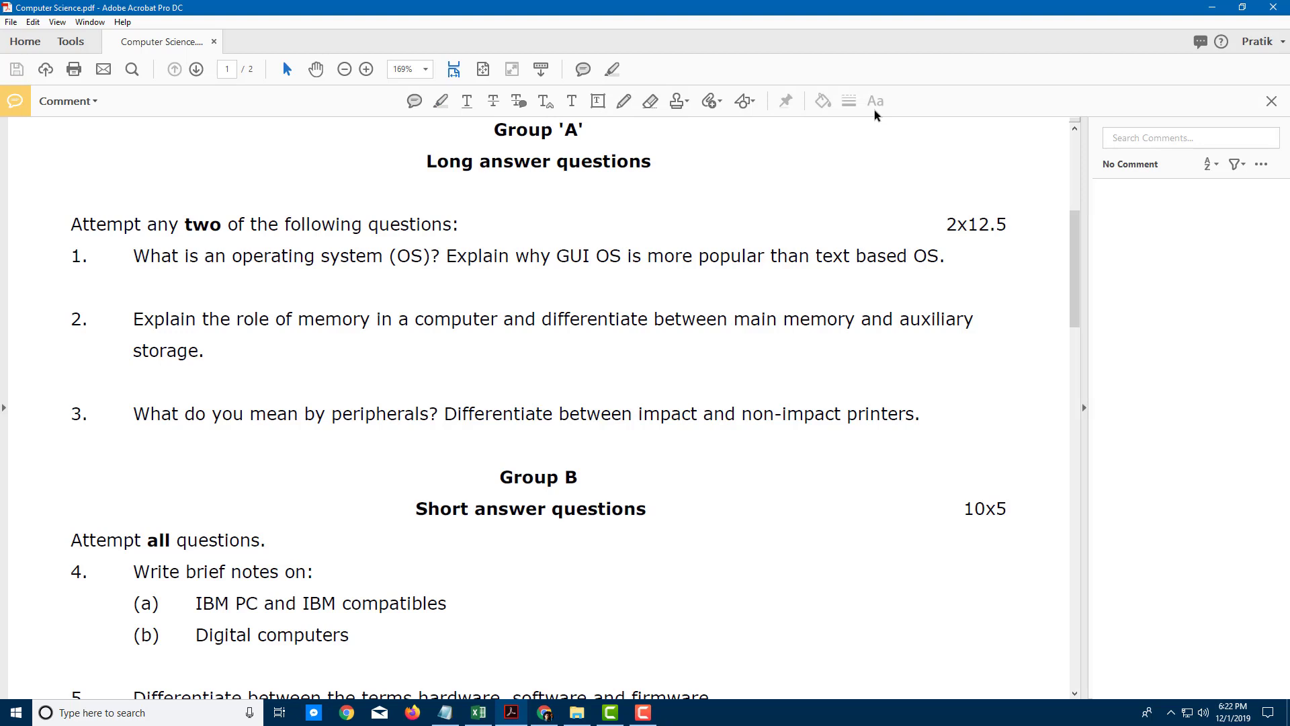
Post a sticky note reading 'Test Comment in Stick Note' beside the Group B heading and recheck it.
{"action": "left_click", "coordinate": [416, 103]}
{"action": "left_click", "coordinate": [92, 491]}
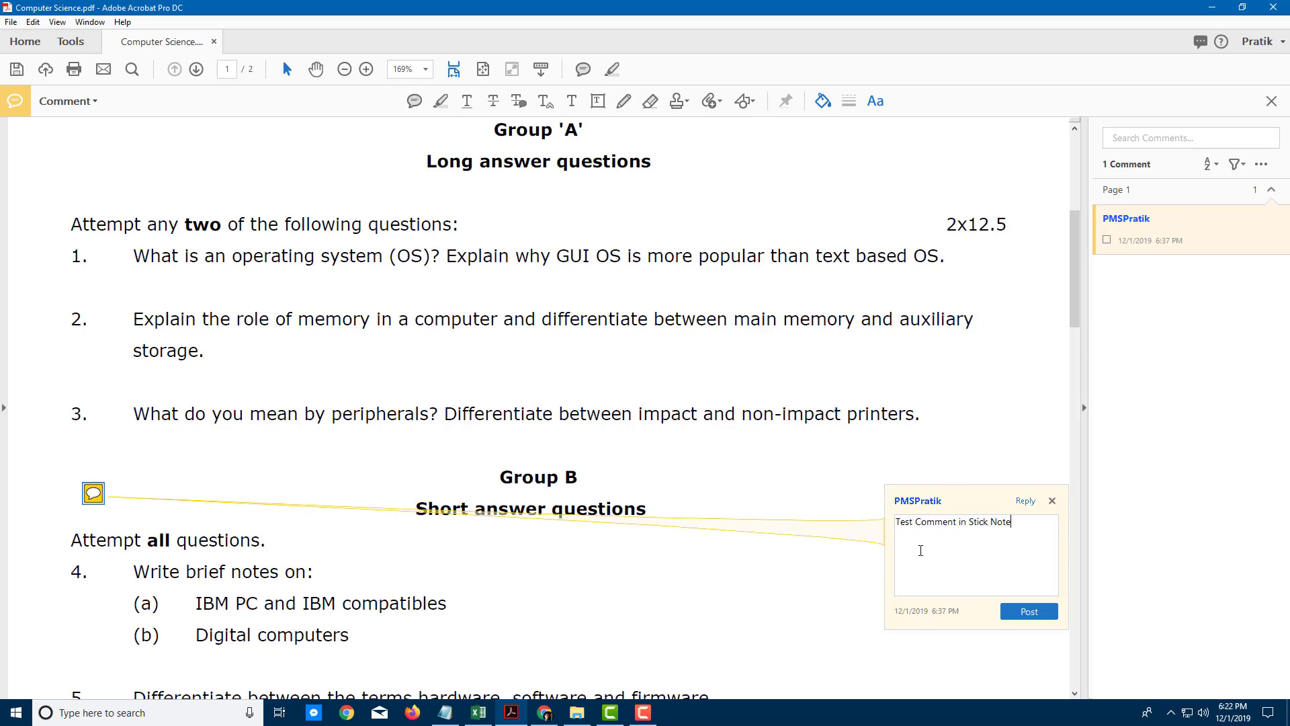
{"action": "left_click", "coordinate": [1030, 612]}
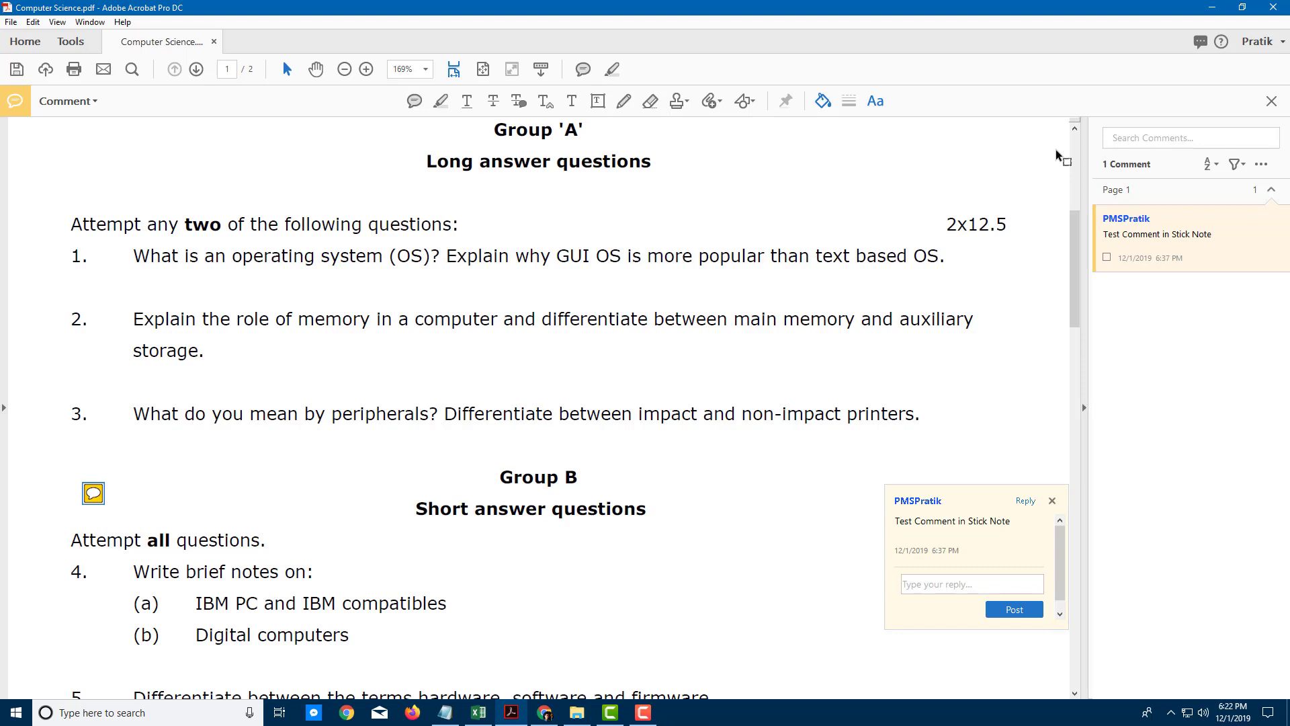
{"action": "left_click", "coordinate": [1053, 500]}
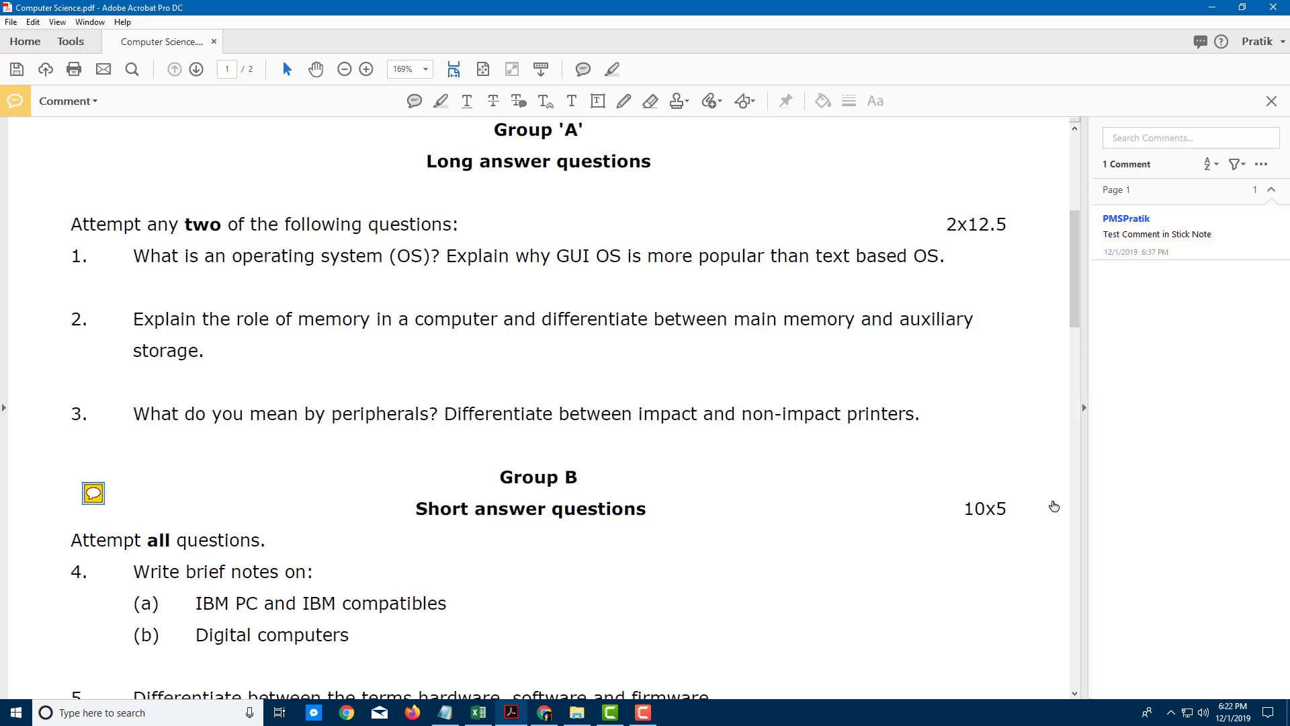
{"action": "double_click", "coordinate": [93, 494]}
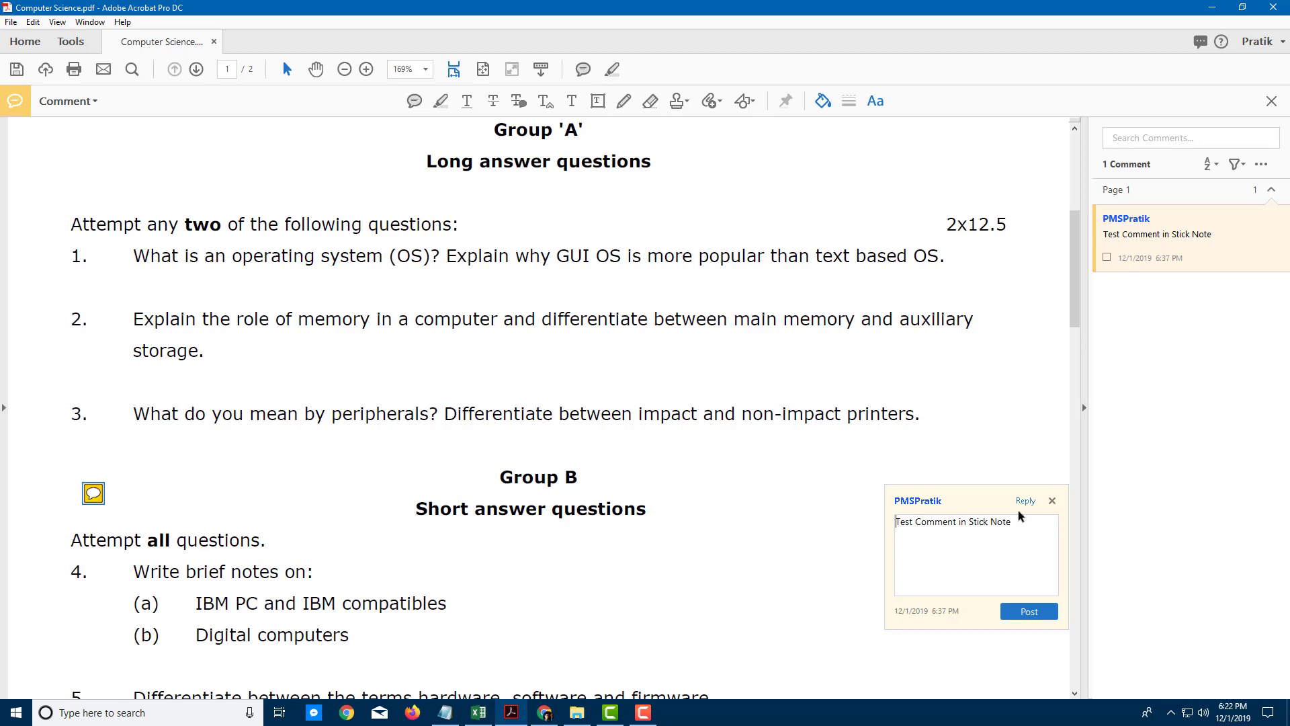
{"action": "left_click", "coordinate": [1052, 500]}
{"action": "left_click", "coordinate": [442, 102]}
Highlight 'of memory in a computer and differentiate between' and change its colour to red.
{"action": "left_click_drag", "start_coordinate": [276, 322], "coordinate": [729, 322]}
{"action": "right_click", "coordinate": [620, 324]}
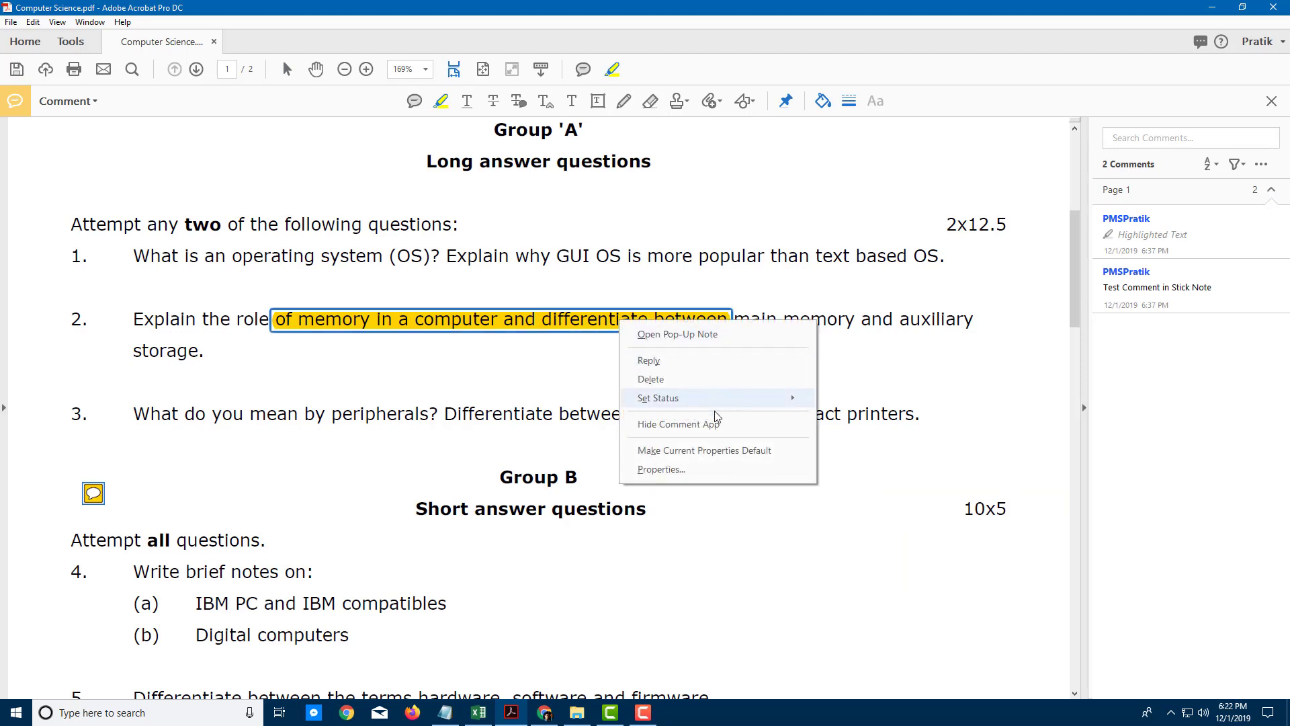
{"action": "left_click", "coordinate": [697, 467]}
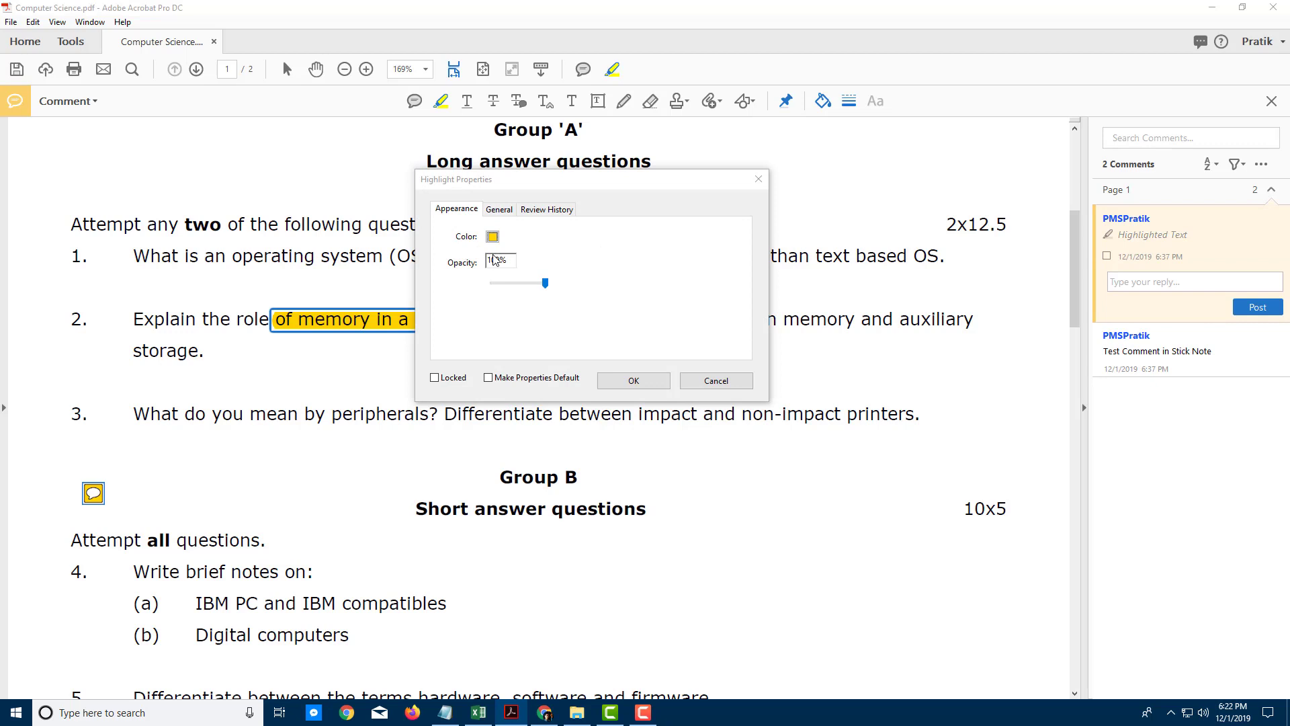
{"action": "left_click", "coordinate": [493, 235]}
{"action": "left_click", "coordinate": [492, 274]}
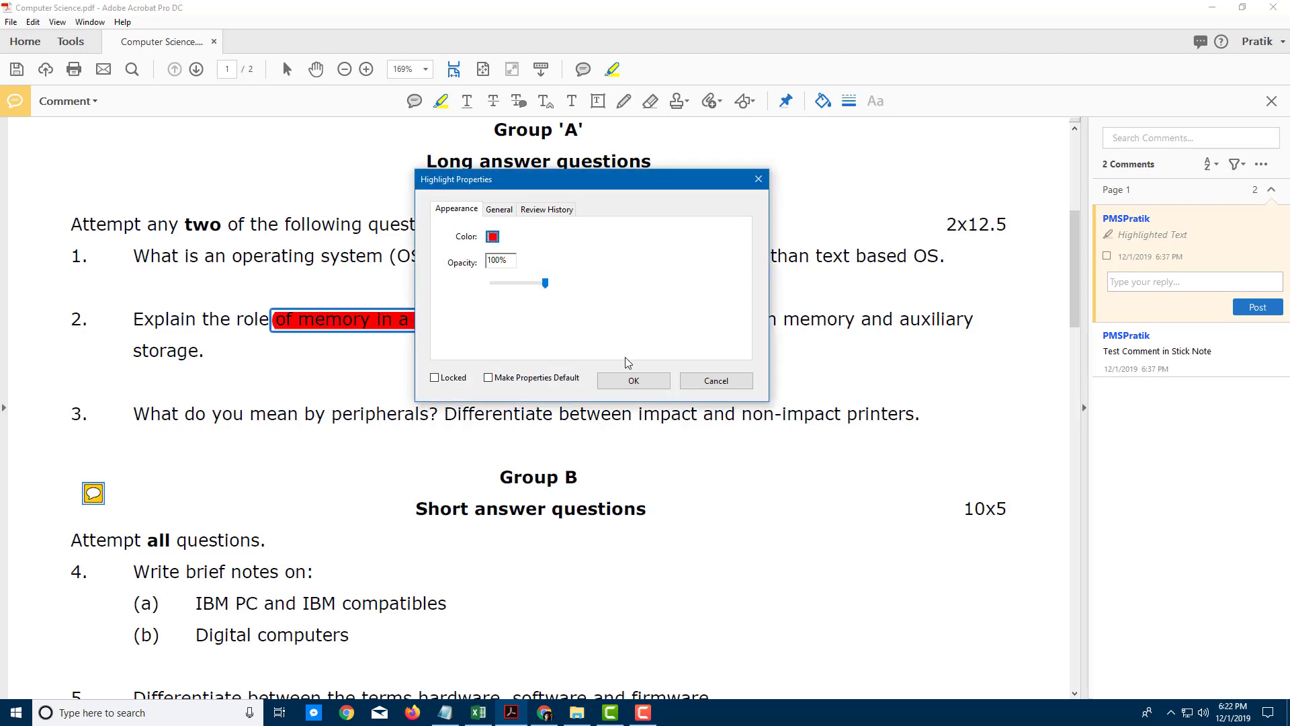
{"action": "left_click", "coordinate": [504, 213]}
{"action": "left_click", "coordinate": [549, 211]}
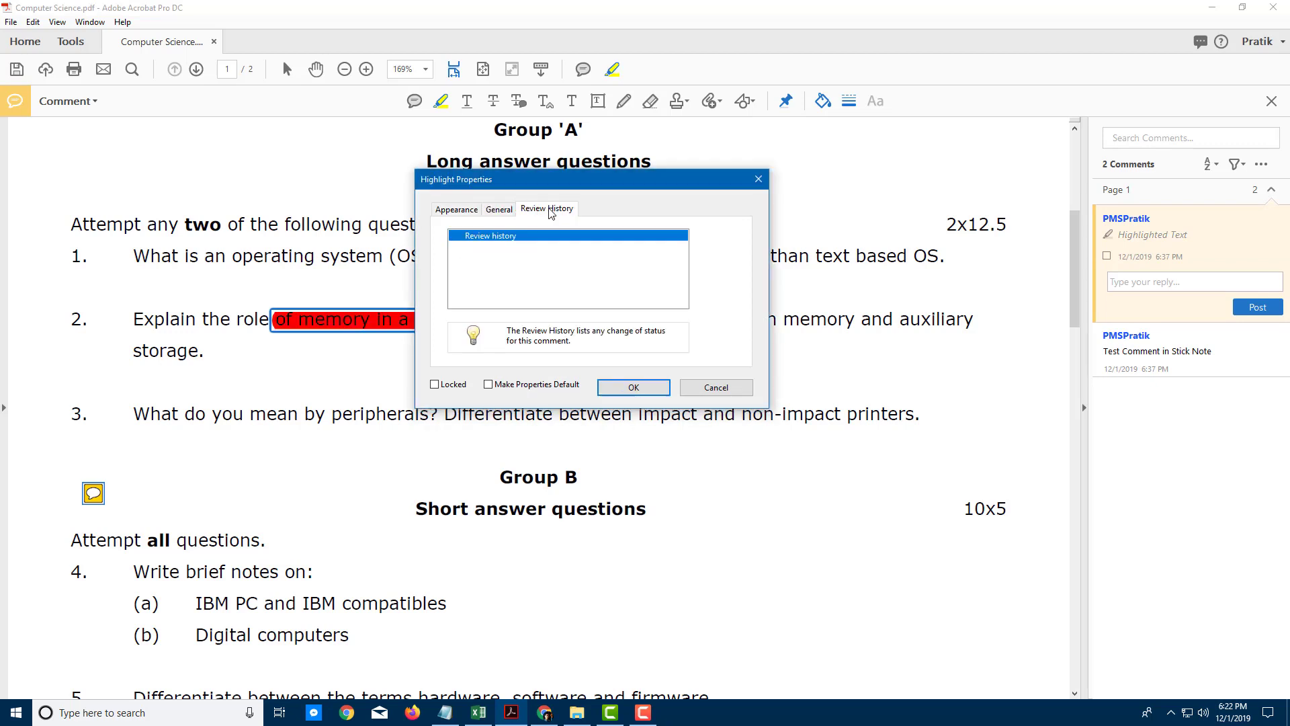
{"action": "left_click", "coordinate": [501, 211]}
{"action": "left_click", "coordinate": [444, 211]}
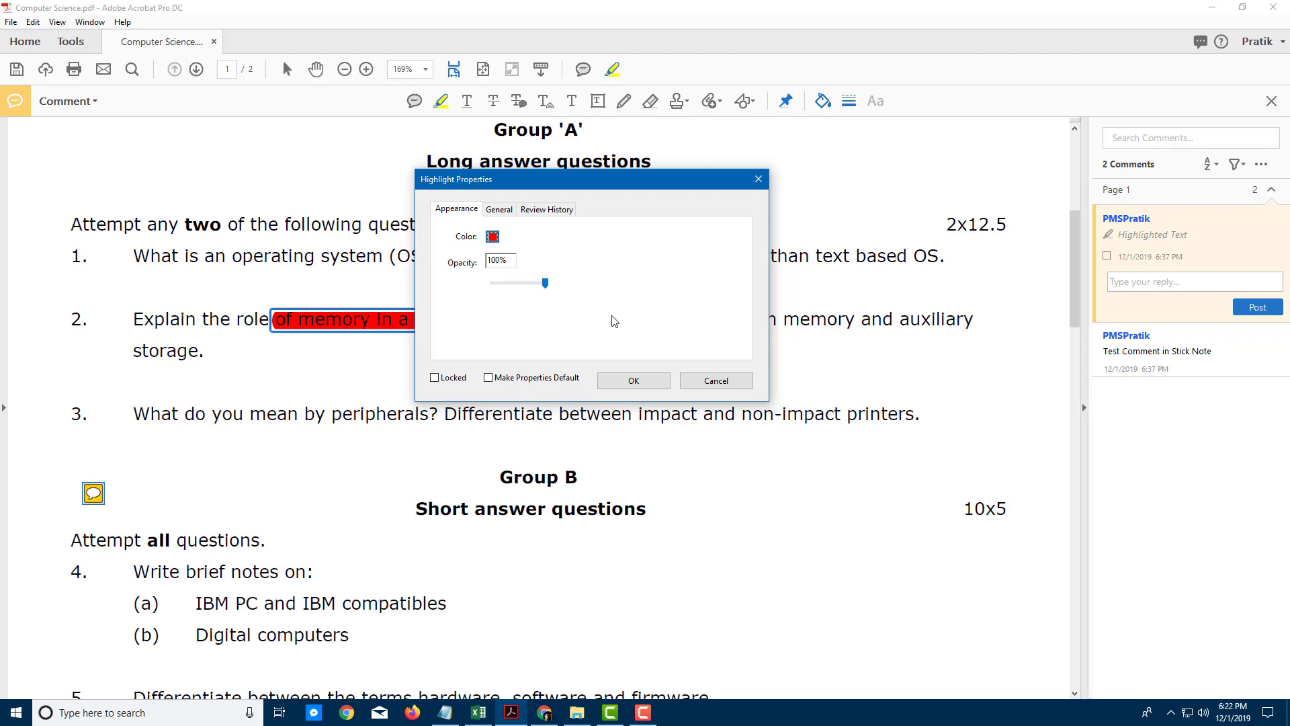
{"action": "left_click", "coordinate": [645, 387]}
Highlight 'memory and auxiliary' in yellow.
{"action": "left_click_drag", "start_coordinate": [783, 320], "coordinate": [974, 320]}
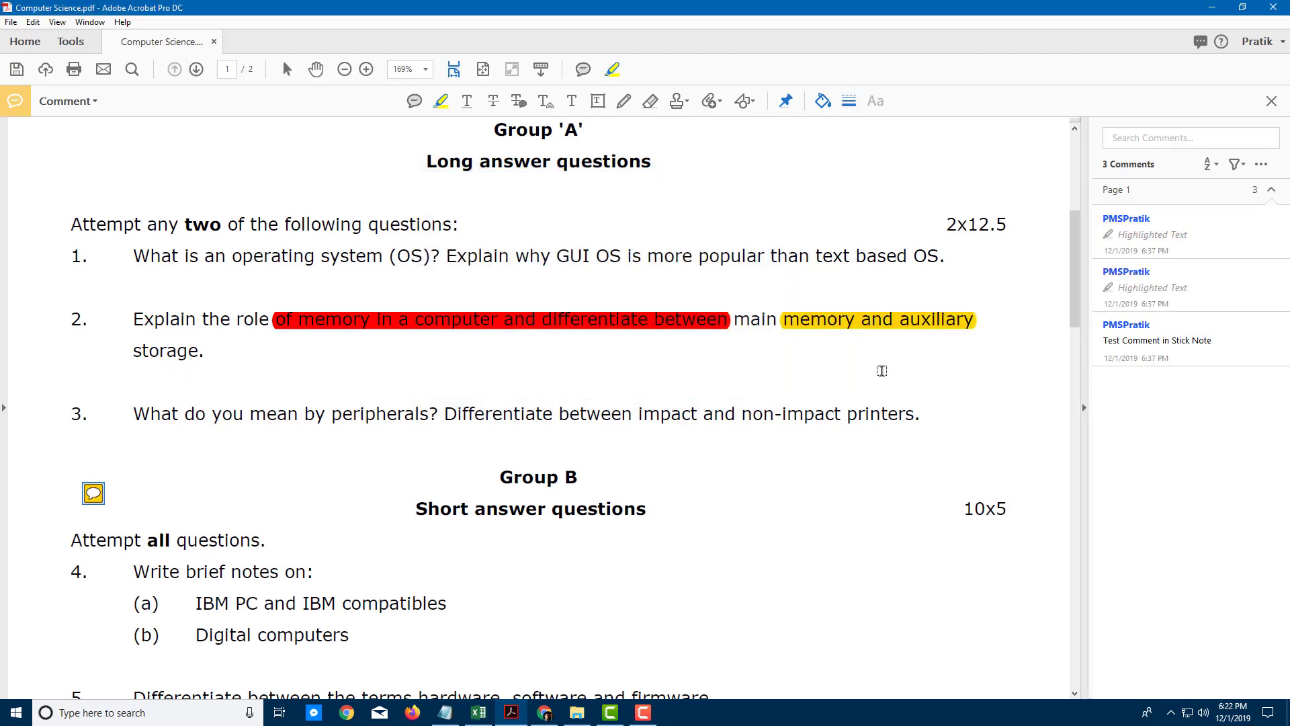
{"action": "right_click", "coordinate": [932, 318]}
{"action": "left_click", "coordinate": [932, 319]}
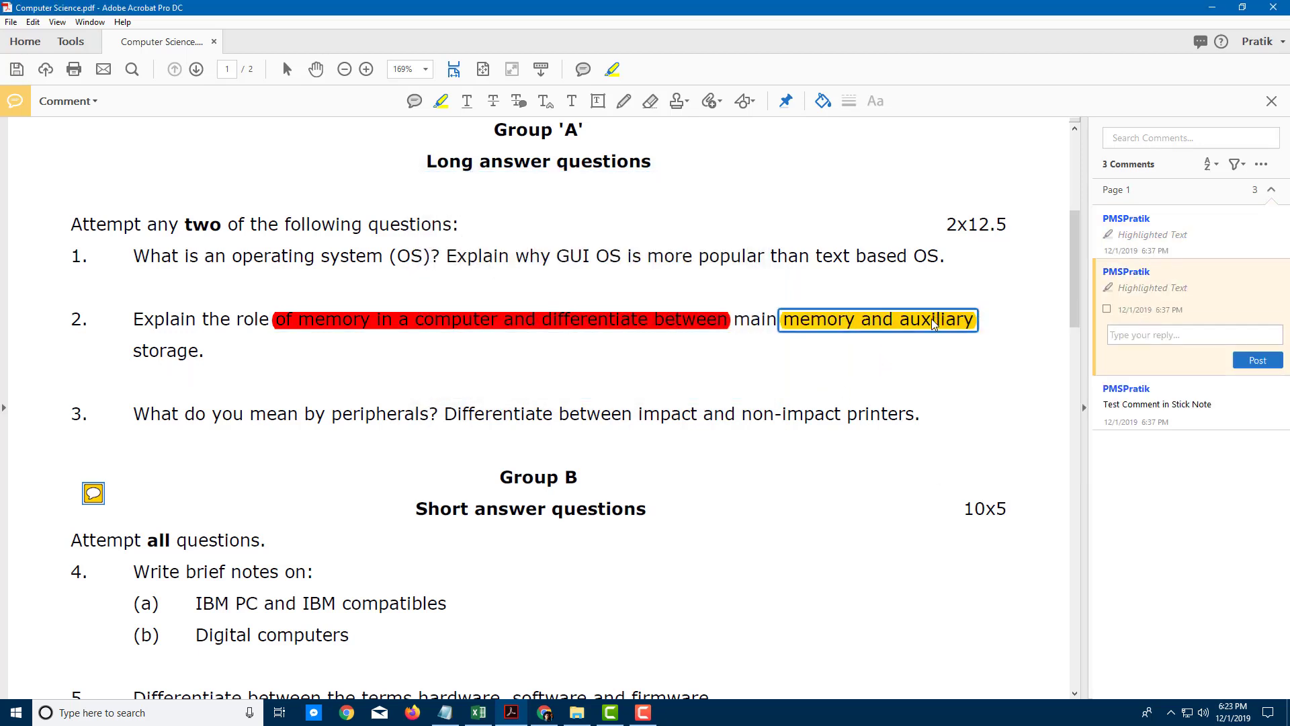
{"action": "right_click", "coordinate": [714, 323]}
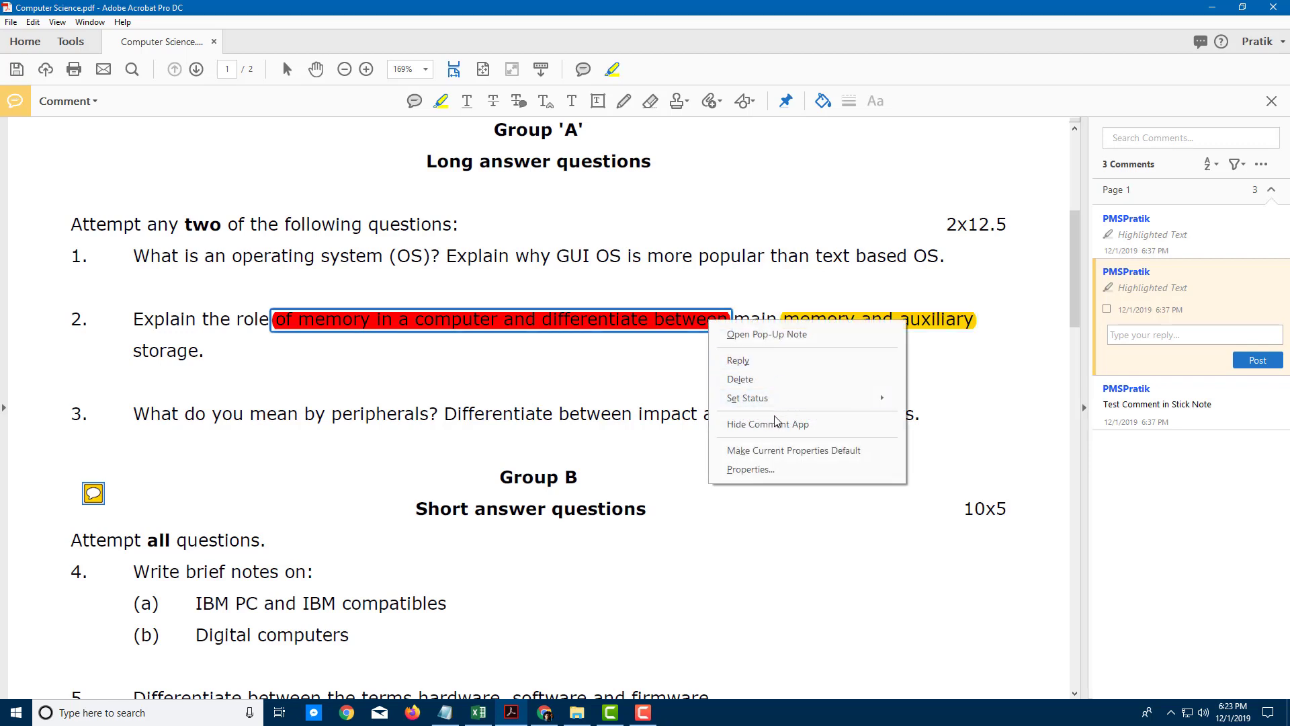
Post the reply 'bnmbnmbnm' on the red highlight's comment.
{"action": "left_click", "coordinate": [601, 323]}
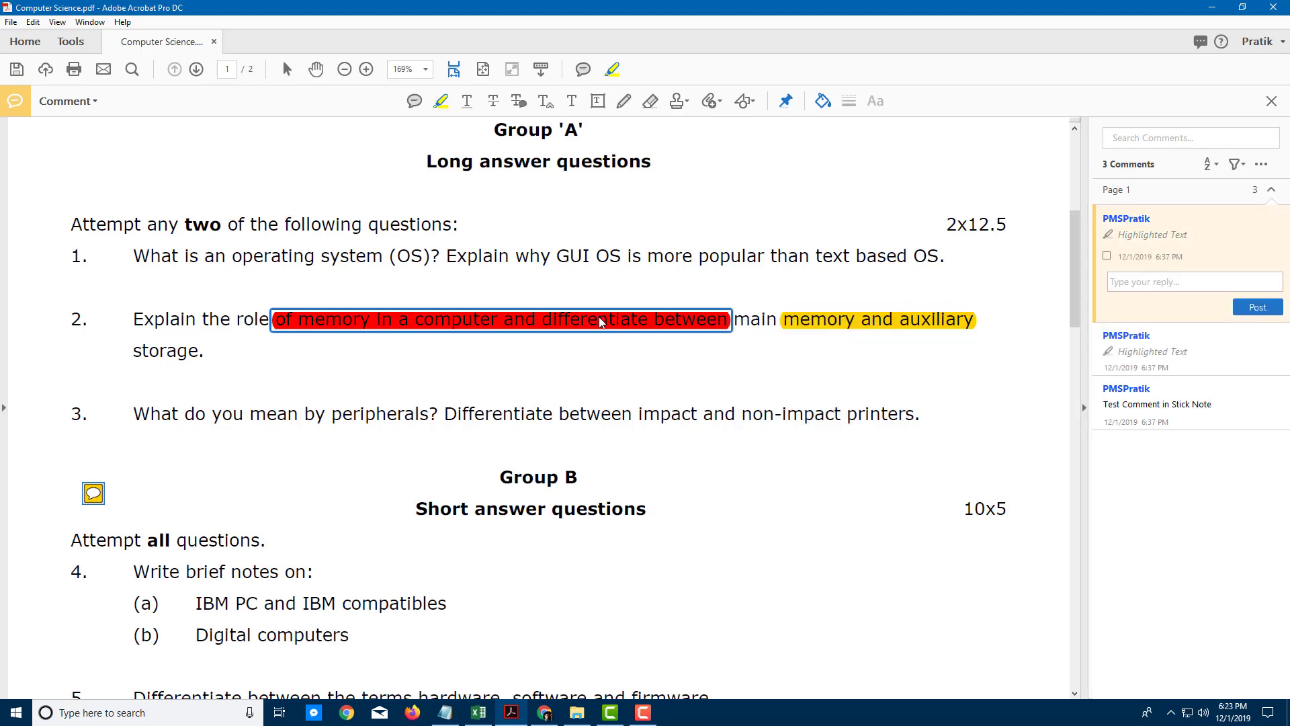
{"action": "left_click", "coordinate": [1147, 281]}
{"action": "type", "text": "bnmbnmbnm"}
{"action": "left_click", "coordinate": [1143, 336]}
Post the reply 'bnmbnm' on the yellow 'memory and auxiliary' highlight.
{"action": "left_click", "coordinate": [1153, 390]}
{"action": "type", "text": "bnmbnm"}
{"action": "left_click", "coordinate": [672, 326]}
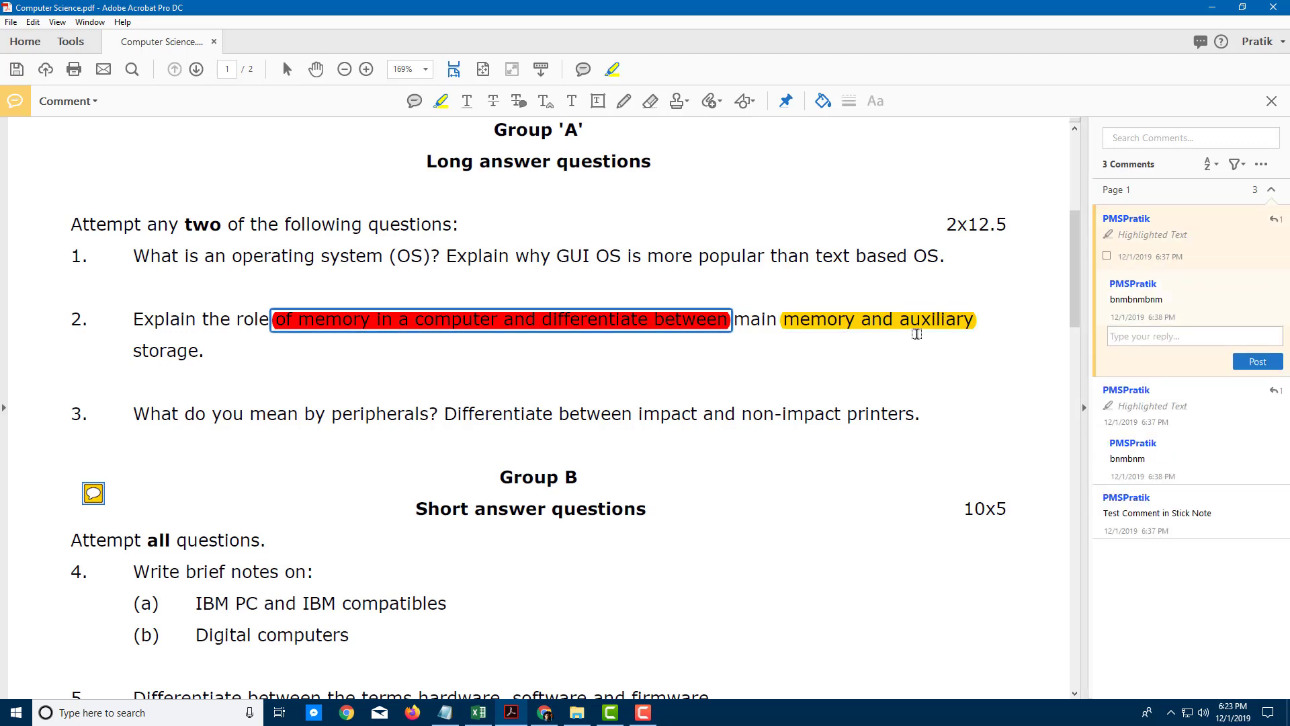
{"action": "left_click", "coordinate": [954, 322]}
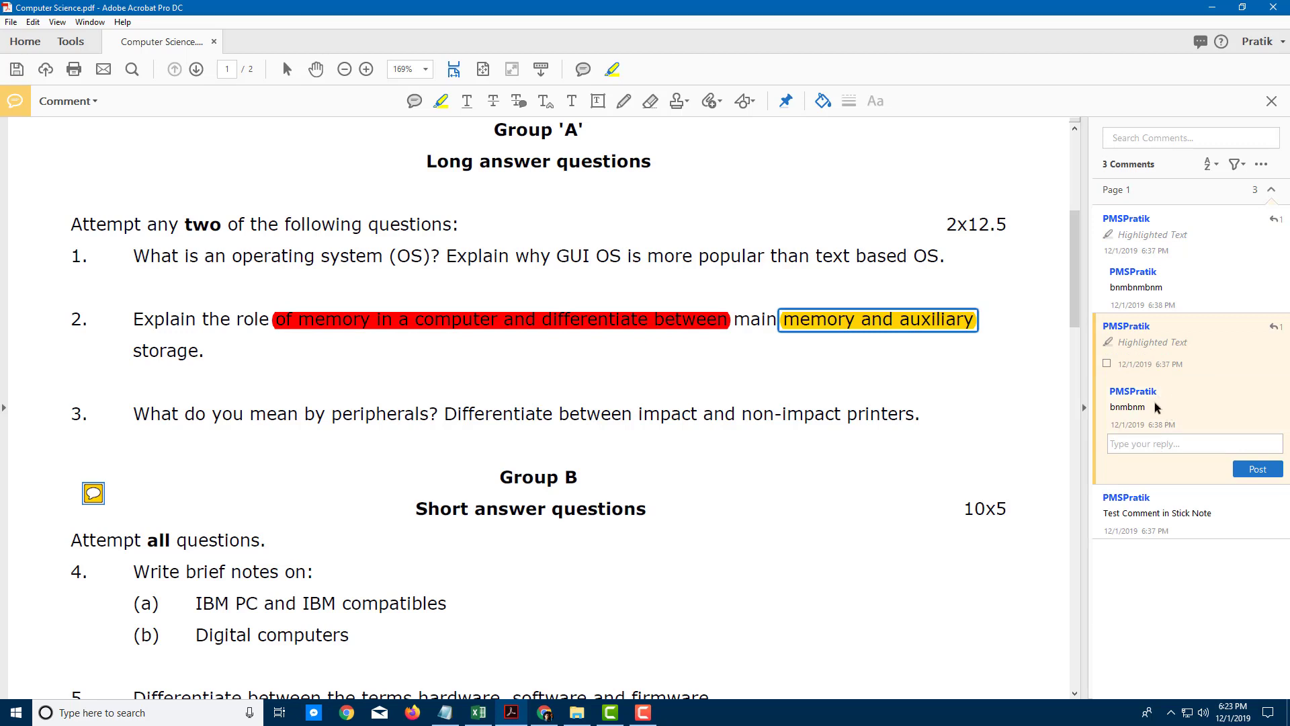
Underline 'Differentiate between impact' and make the underline green and squiggly.
{"action": "left_click", "coordinate": [469, 102]}
{"action": "left_click_drag", "start_coordinate": [445, 415], "coordinate": [662, 415]}
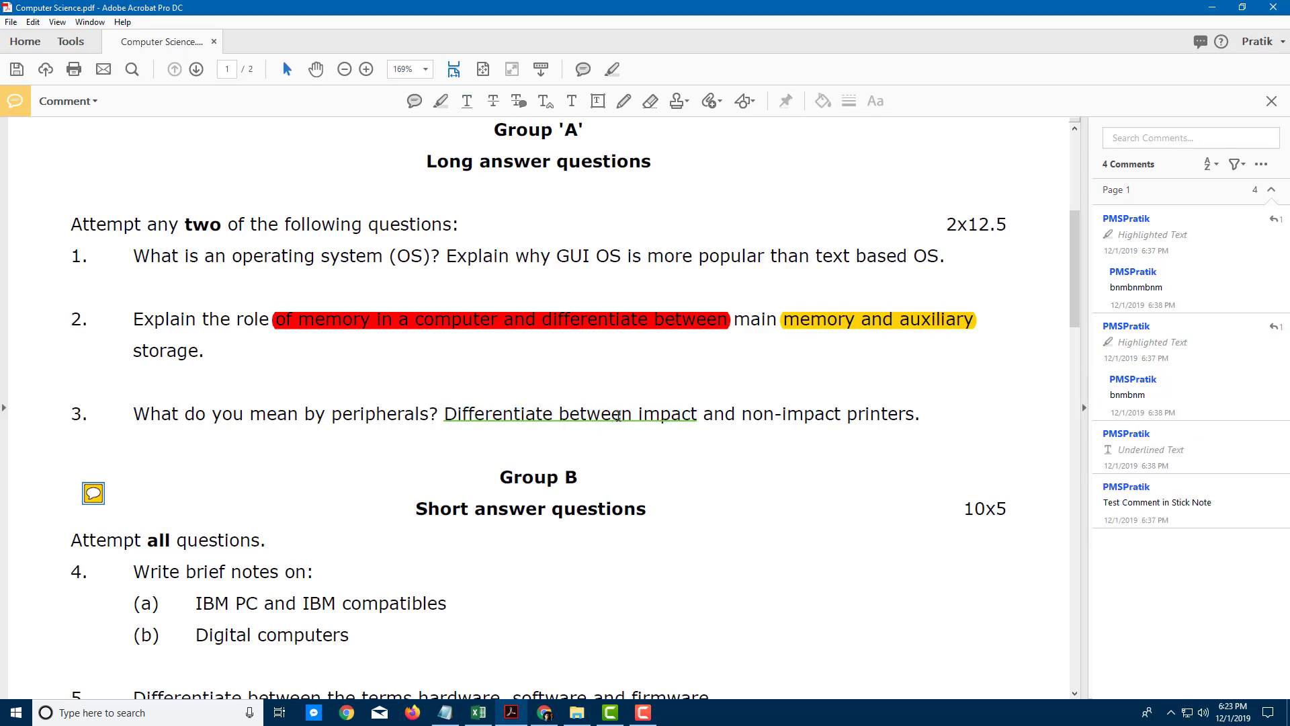
{"action": "right_click", "coordinate": [619, 415]}
{"action": "left_click", "coordinate": [676, 593]}
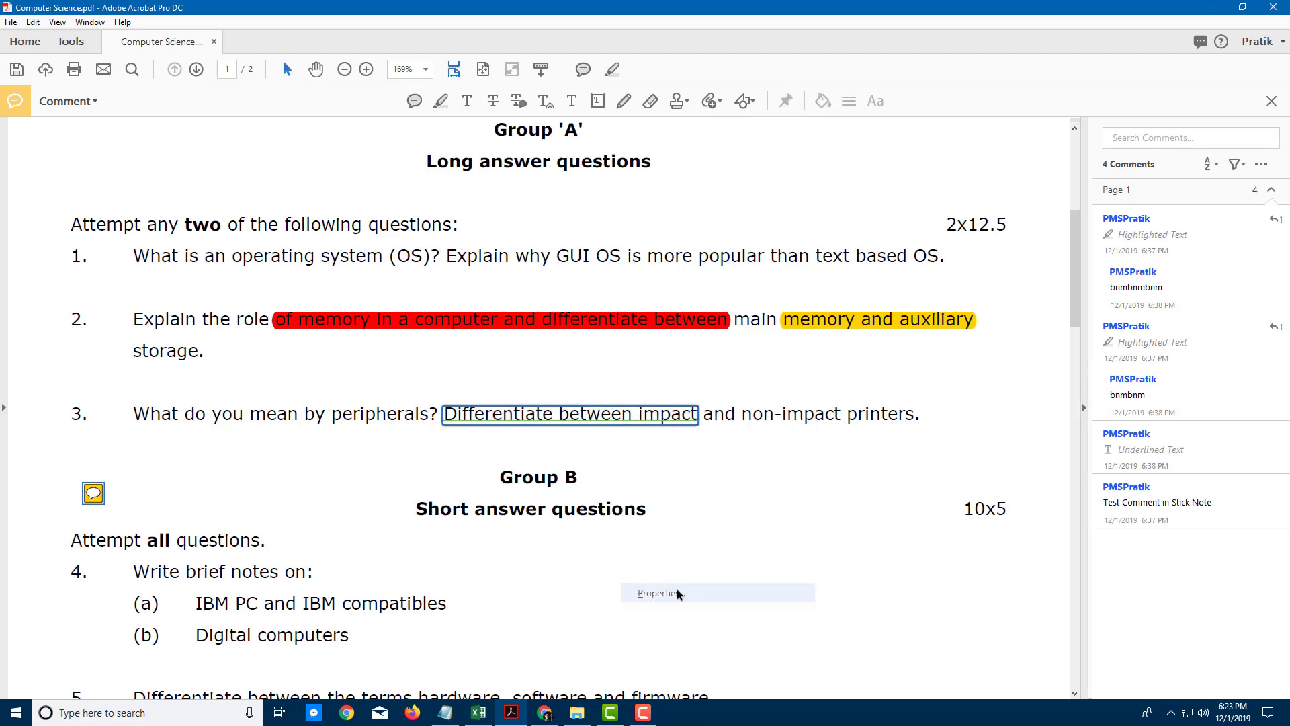
{"action": "left_click", "coordinate": [493, 236]}
{"action": "left_click", "coordinate": [530, 273]}
{"action": "left_click", "coordinate": [646, 237]}
{"action": "left_click", "coordinate": [608, 264]}
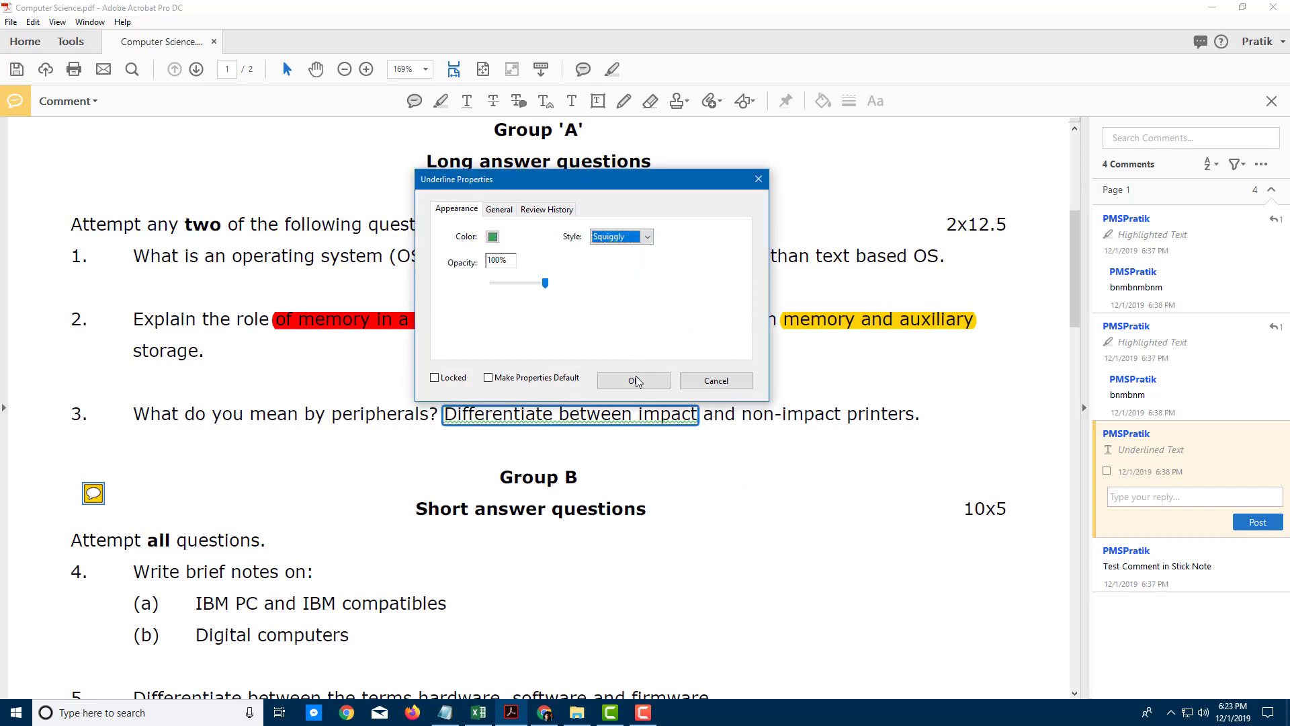
{"action": "left_click", "coordinate": [634, 380]}
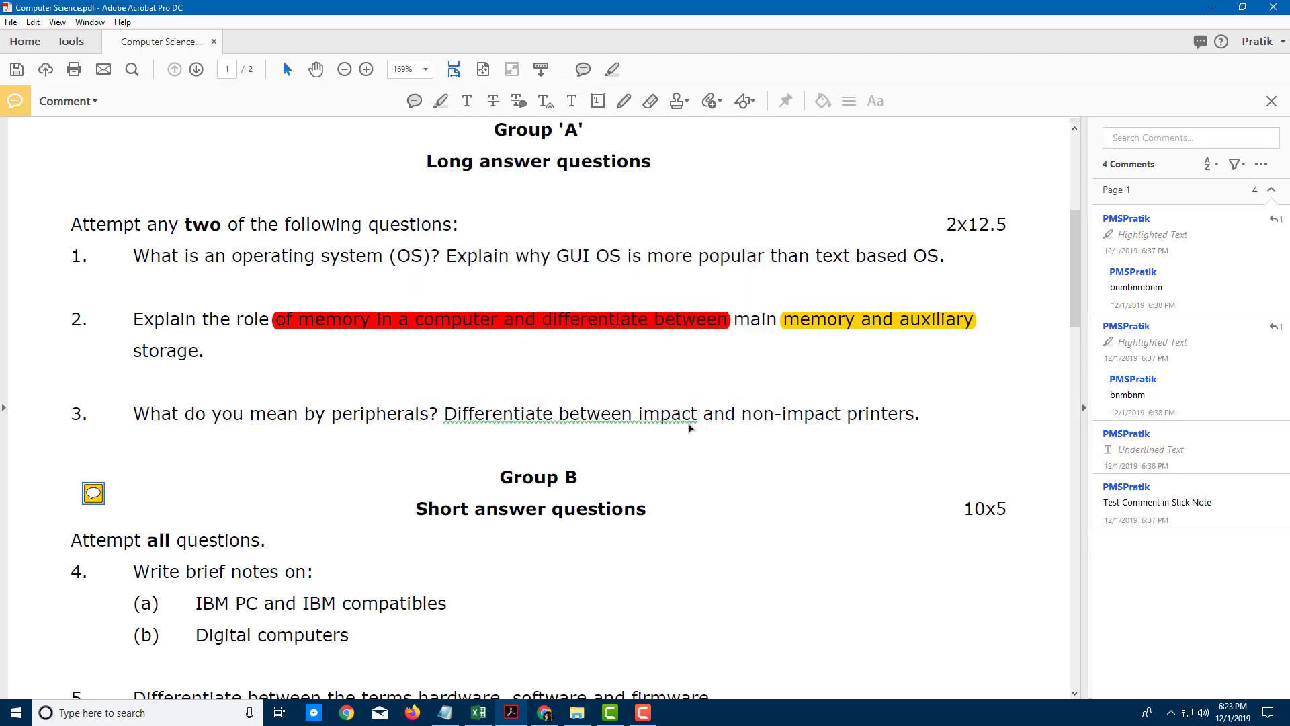
Strike through 'mean by peripherals' in question 3.
{"action": "left_click", "coordinate": [493, 101]}
{"action": "left_click_drag", "start_coordinate": [248, 414], "coordinate": [429, 416]}
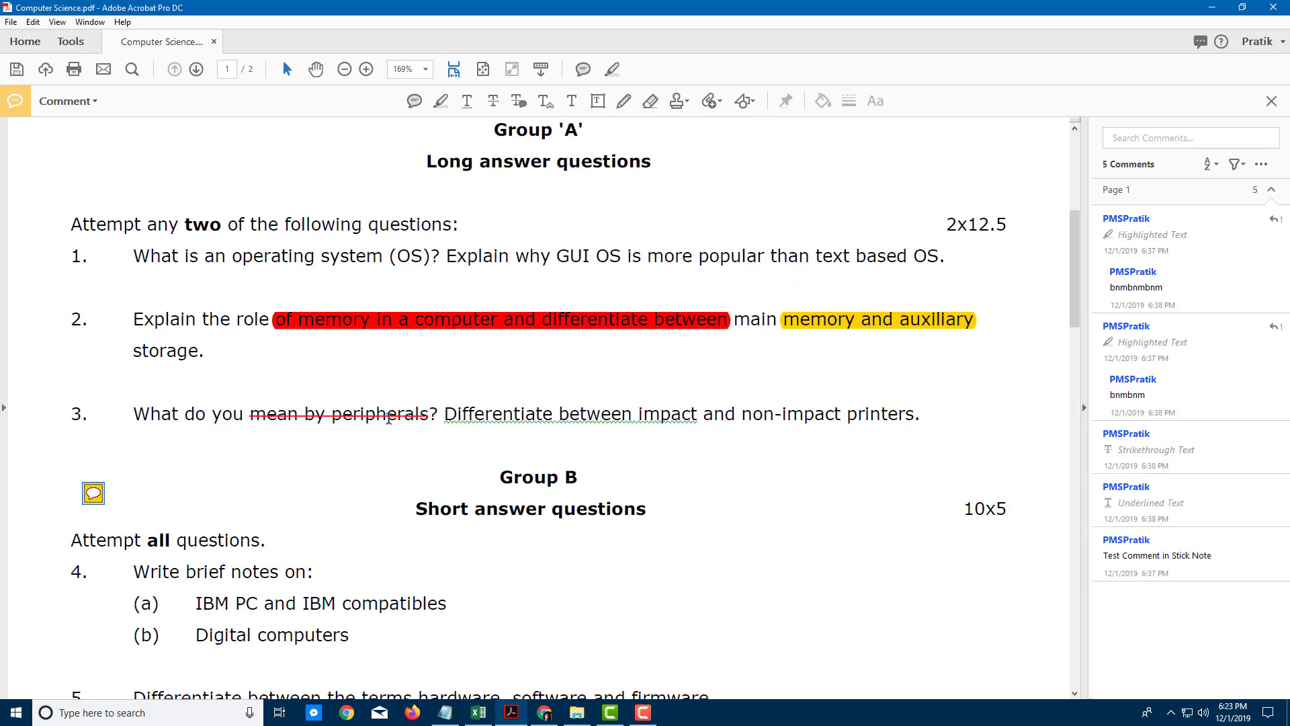
{"action": "right_click", "coordinate": [389, 418]}
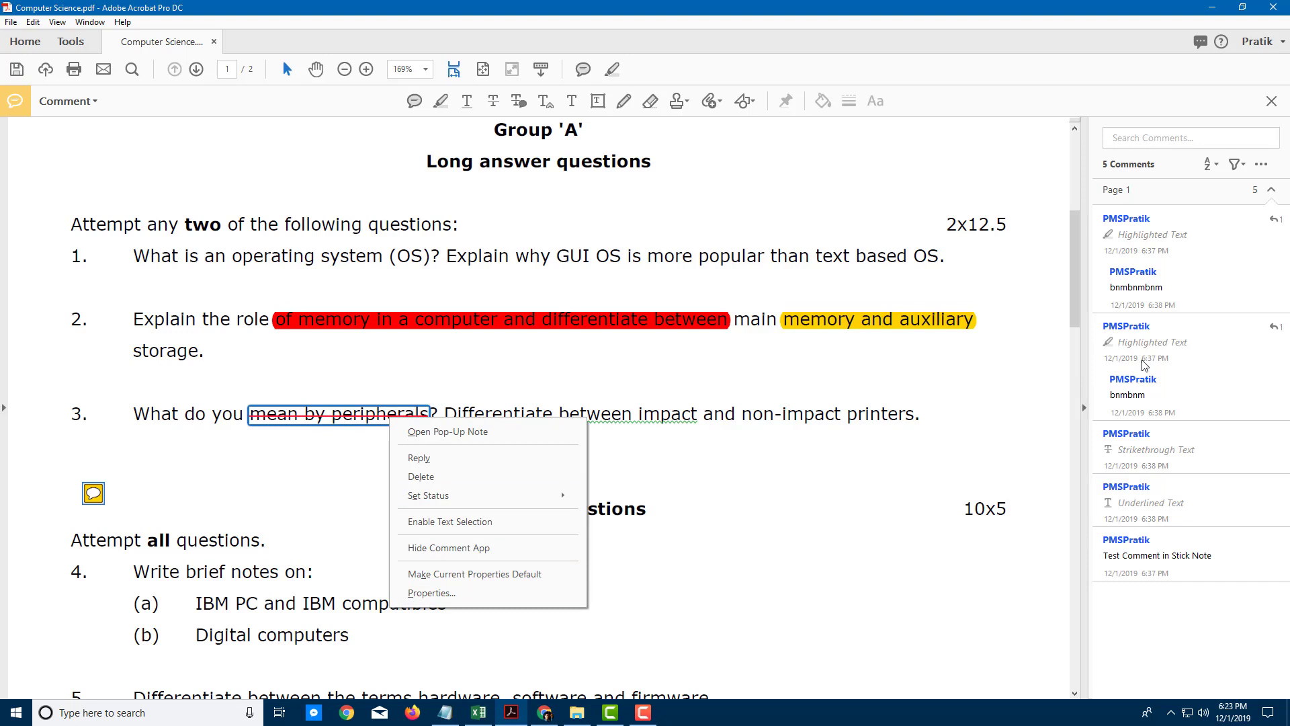
{"action": "left_click", "coordinate": [549, 104]}
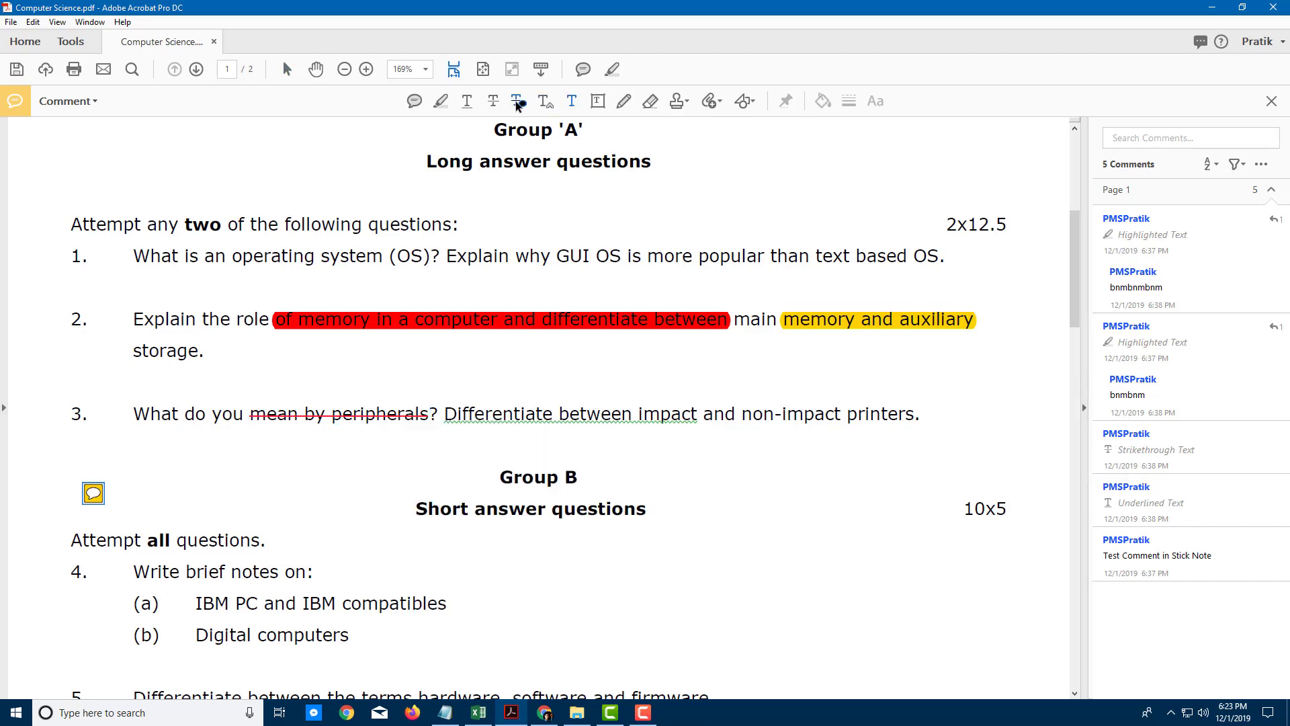
Mark 'why GUI OS is more popular than' for replacement with the note 'this is useless'.
{"action": "left_click", "coordinate": [518, 104]}
{"action": "left_click_drag", "start_coordinate": [516, 258], "coordinate": [818, 261]}
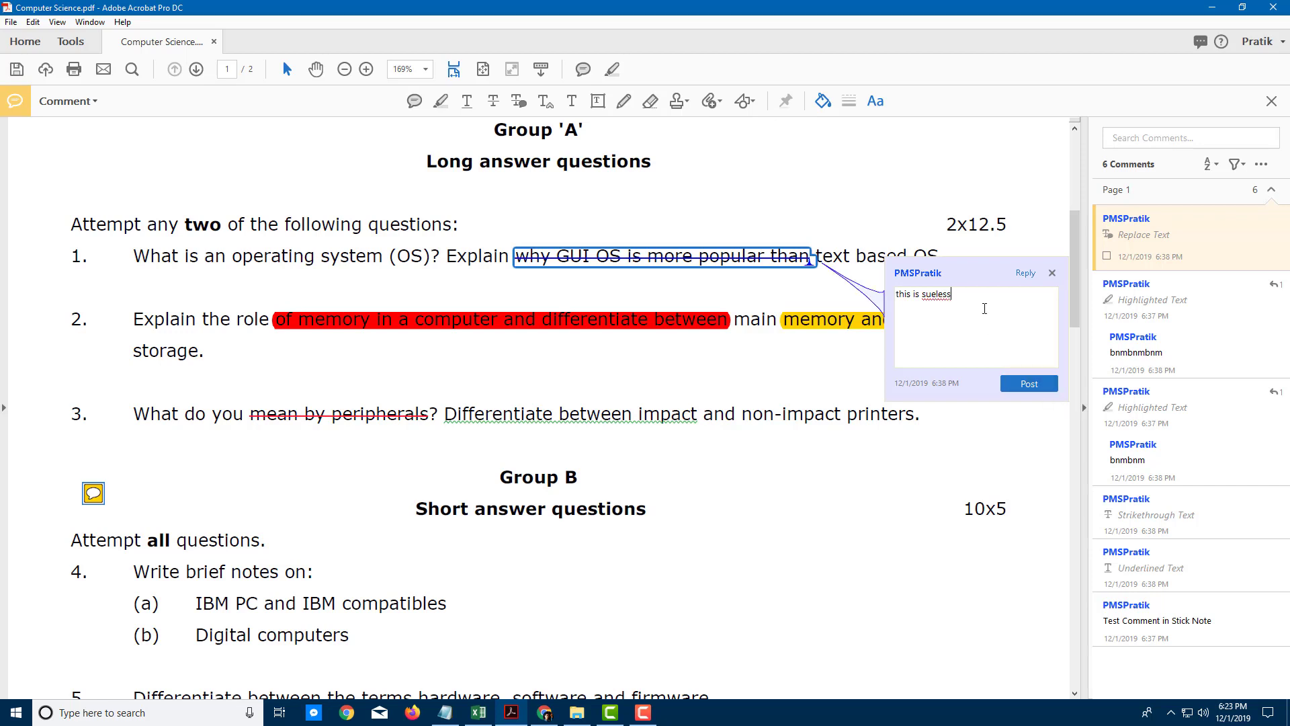
{"action": "right_click", "coordinate": [935, 294]}
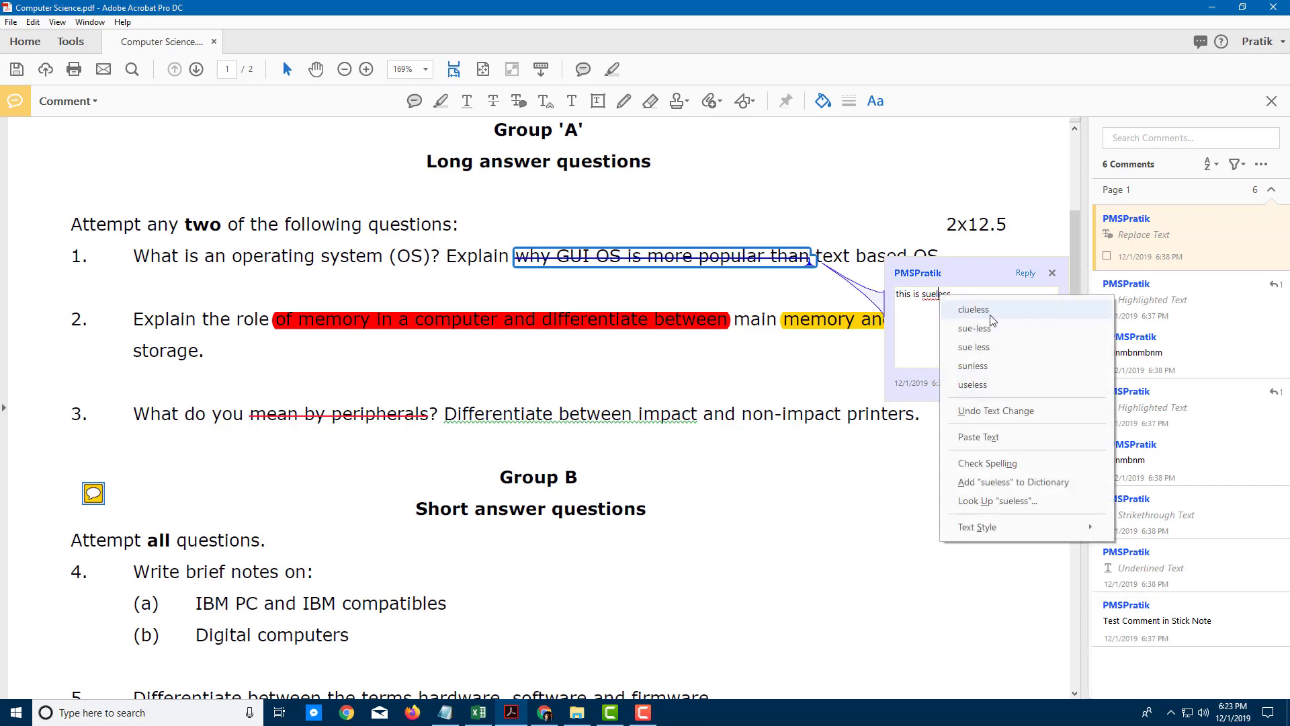
{"action": "left_click", "coordinate": [971, 384]}
{"action": "left_click", "coordinate": [1029, 385]}
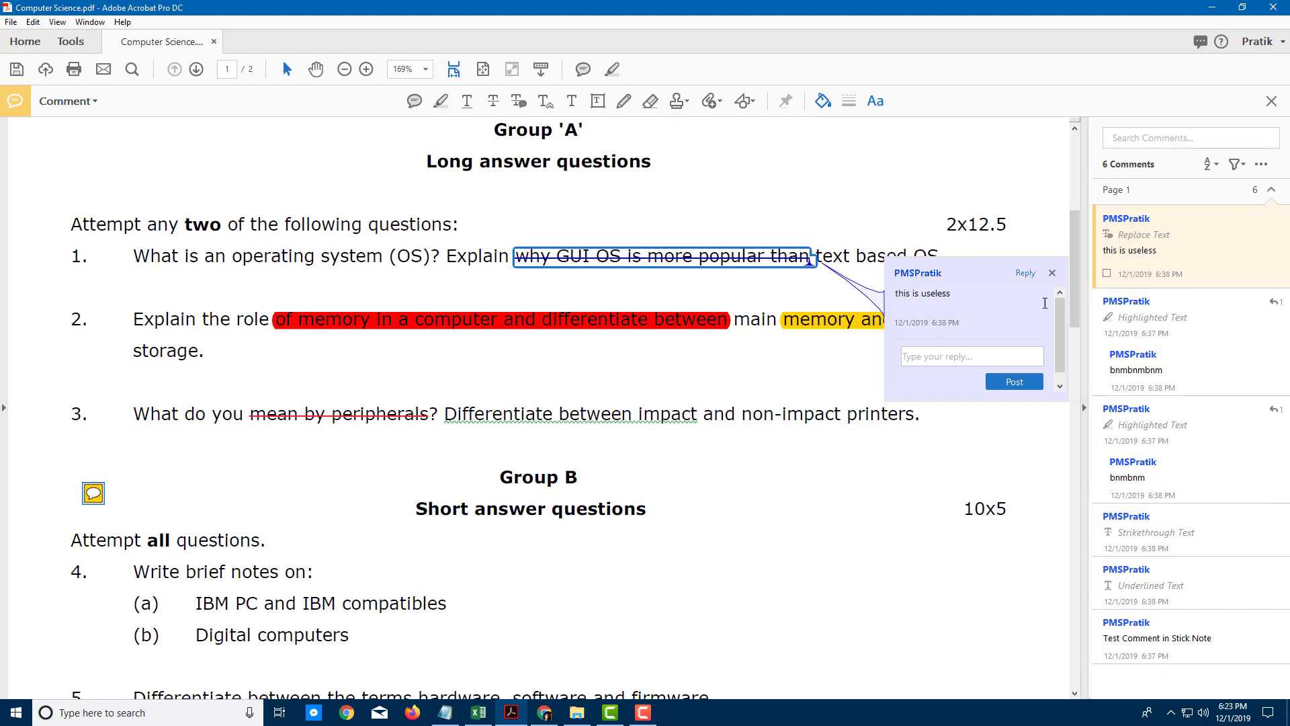
{"action": "left_click", "coordinate": [1054, 274]}
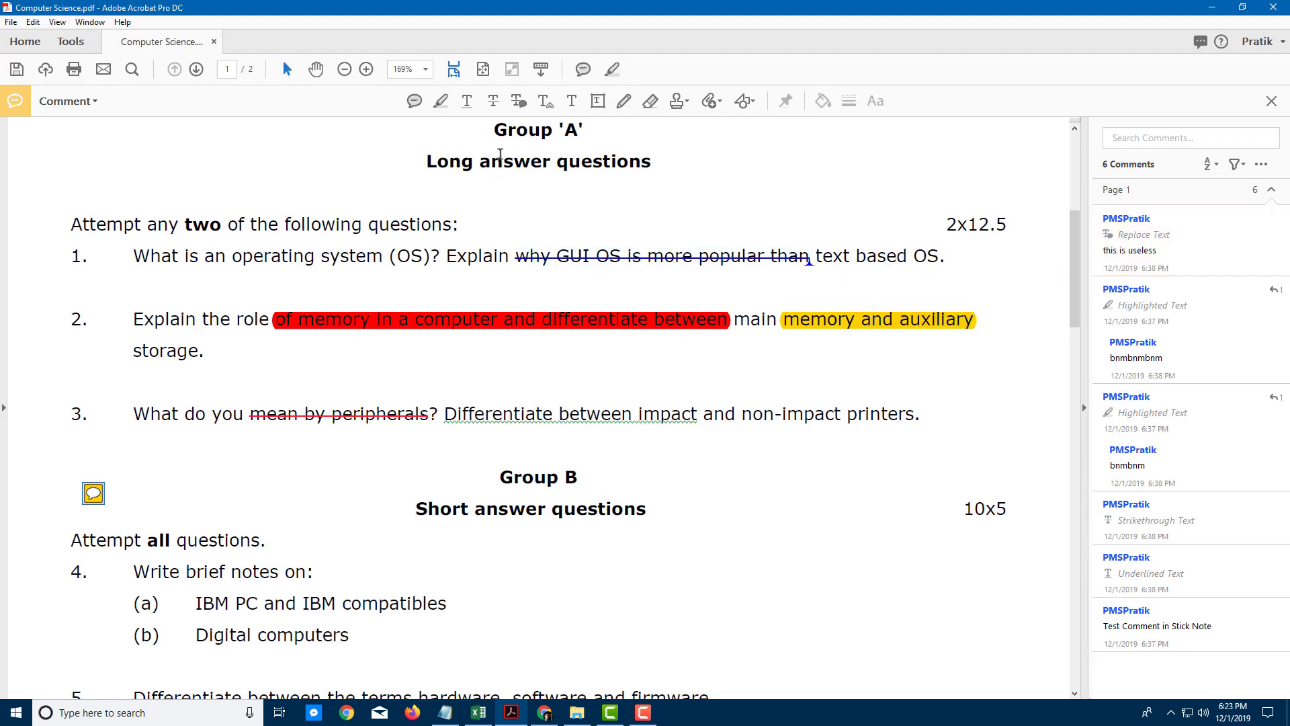
Add an inserted-text mark in question 1 with the note 'Insert more words here'.
{"action": "left_click", "coordinate": [546, 103]}
{"action": "left_click", "coordinate": [801, 418]}
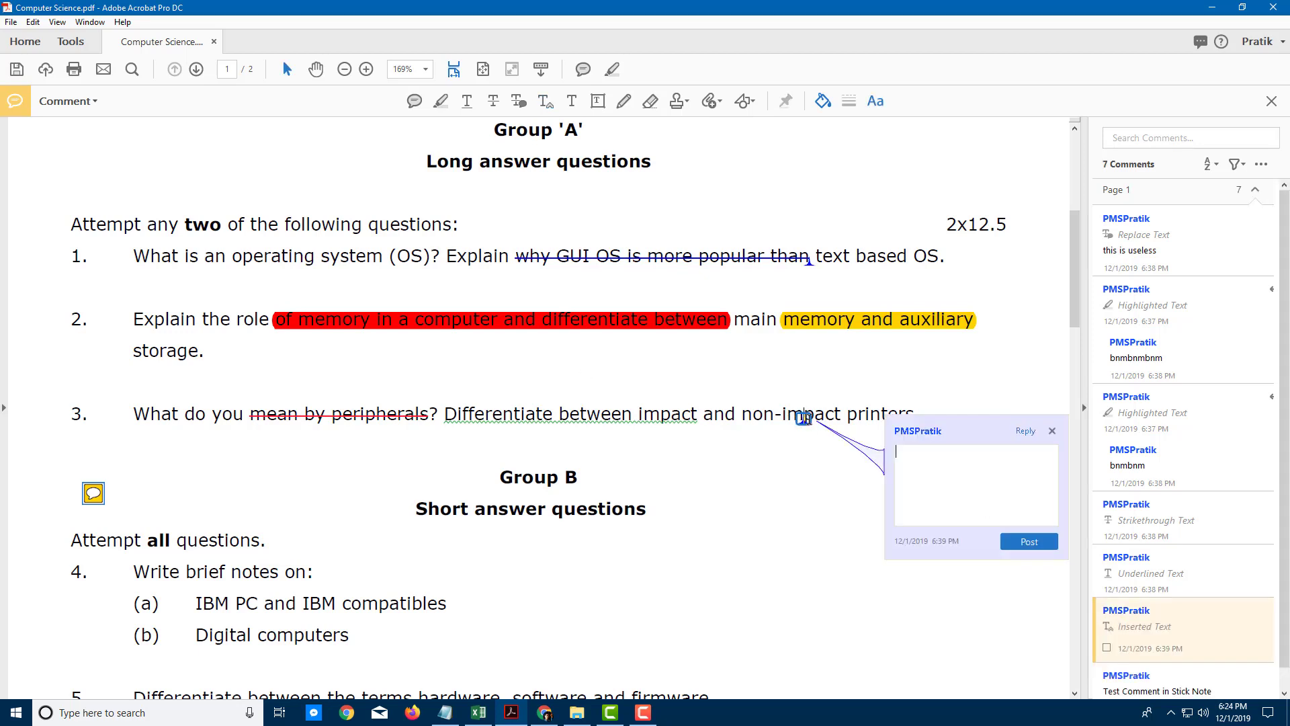
{"action": "left_click", "coordinate": [804, 418]}
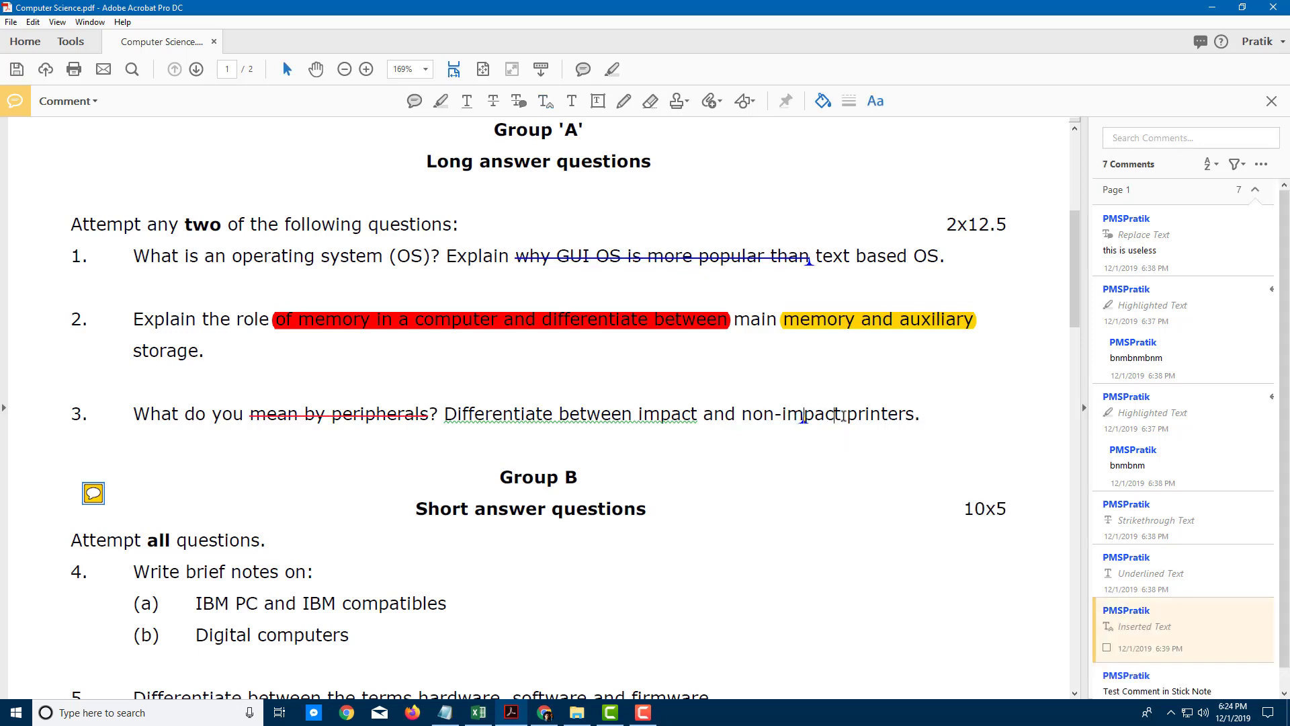
{"action": "left_click", "coordinate": [547, 102]}
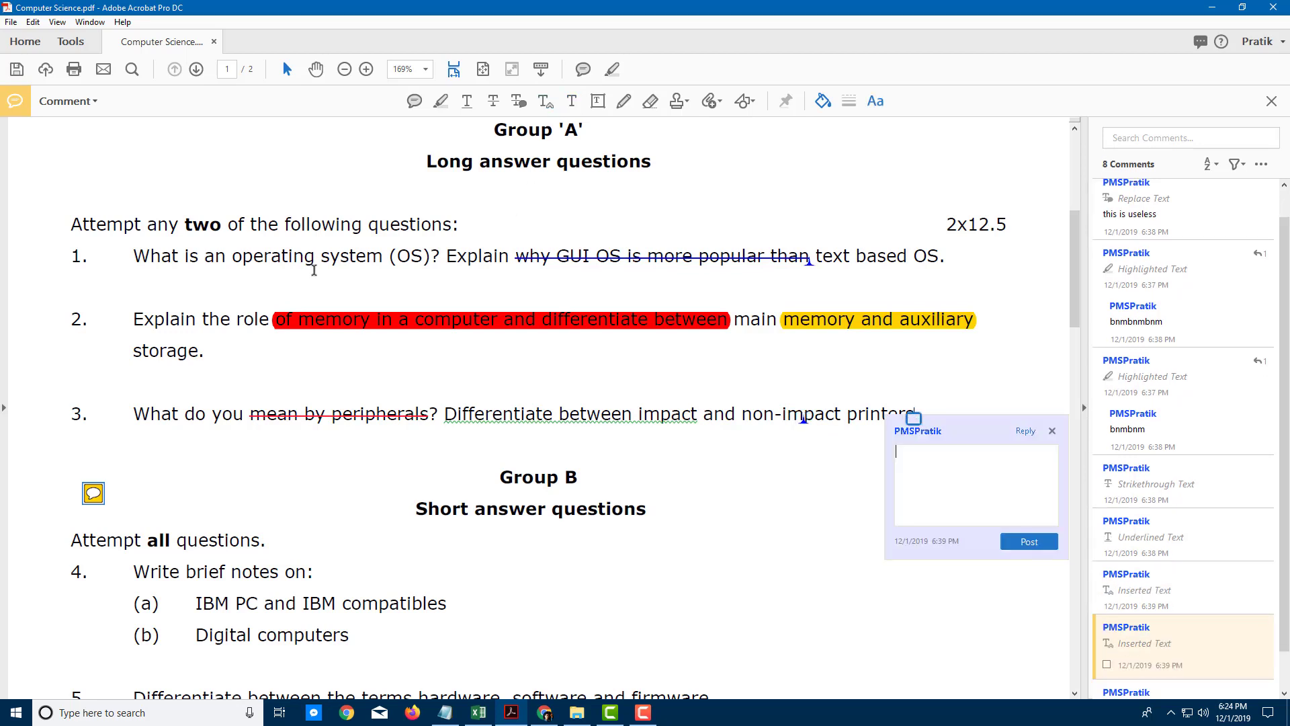
{"action": "left_click", "coordinate": [320, 258]}
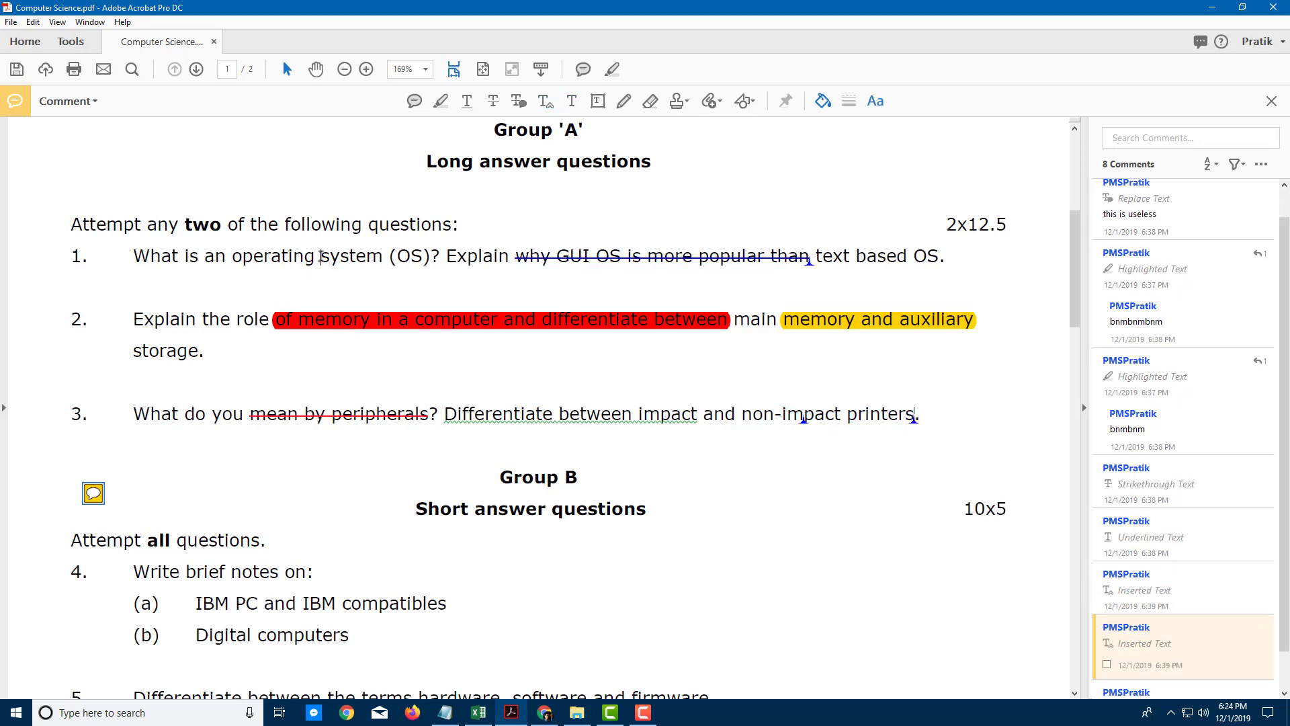
{"action": "left_click", "coordinate": [548, 103]}
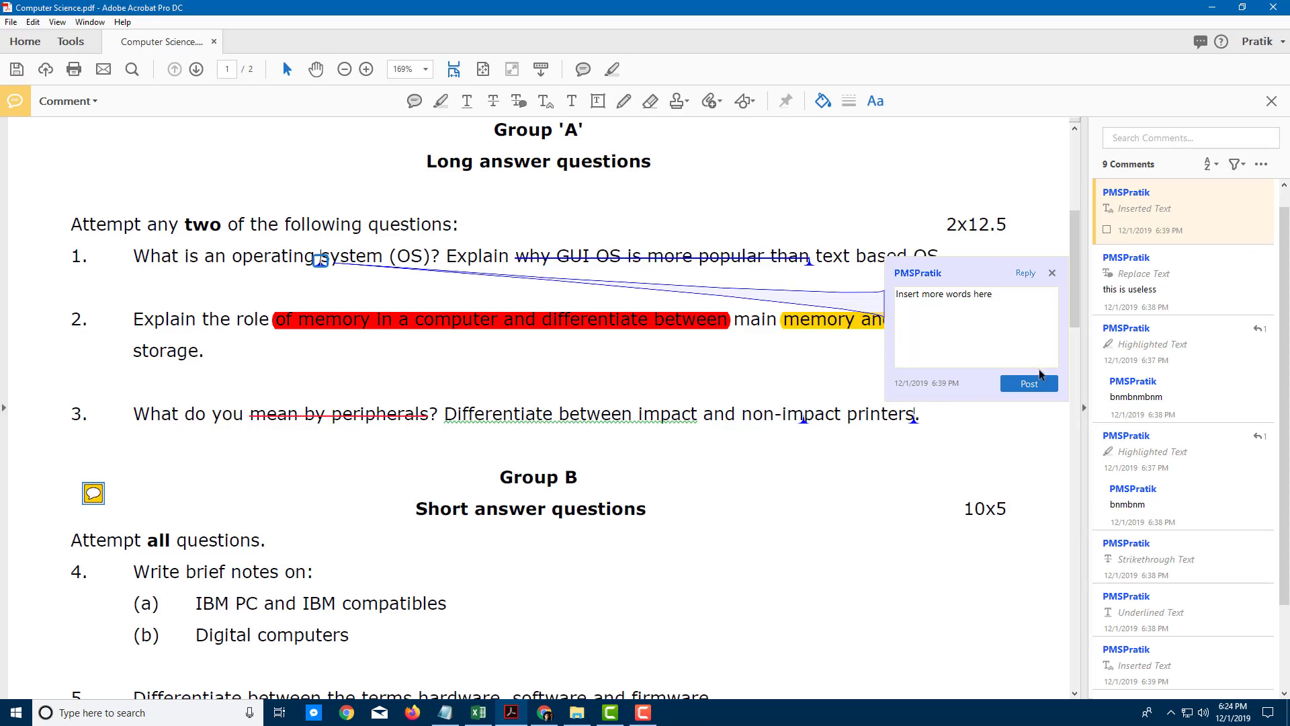
{"action": "left_click", "coordinate": [1041, 386]}
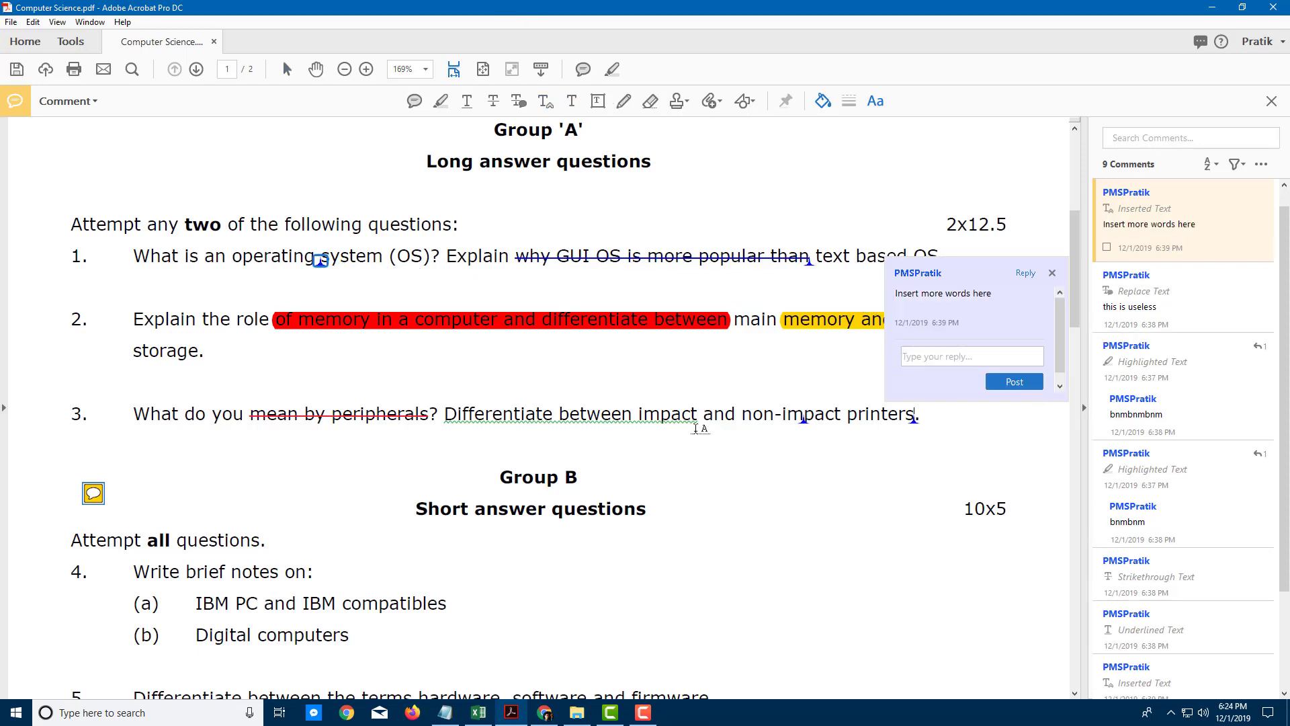
Add a 'Regular comment' text comment beside question 4 and colour its text red.
{"action": "left_click", "coordinate": [729, 558]}
{"action": "type", "text": "Rec"}
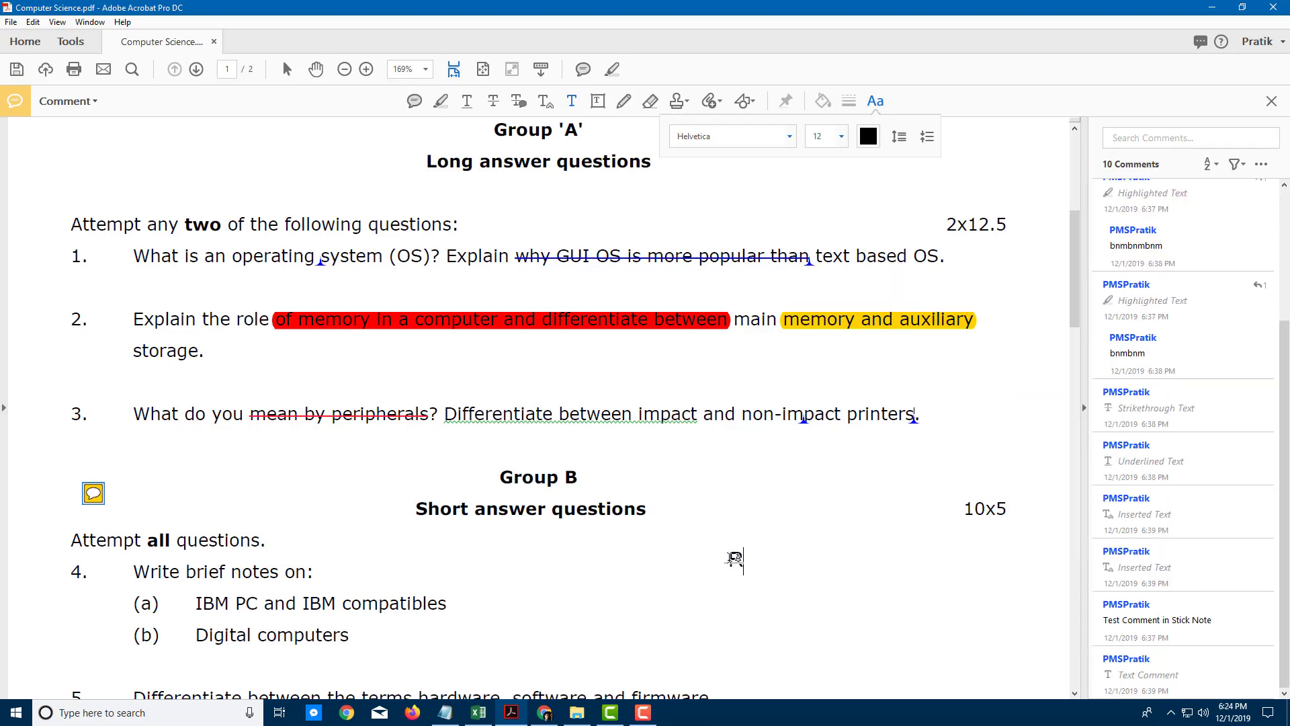
{"action": "key", "text": "BackSpace"}
{"action": "type", "text": "gular comment"}
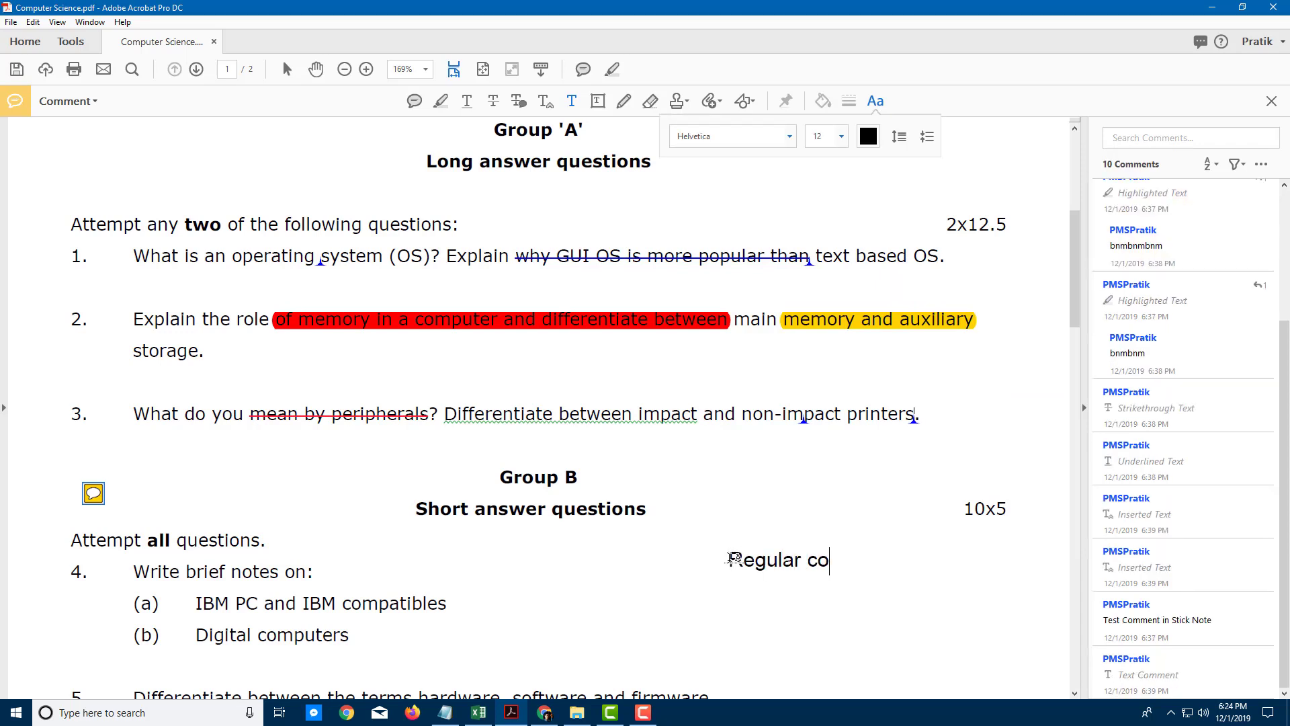
{"action": "left_click", "coordinate": [793, 534]}
{"action": "triple_click", "coordinate": [809, 550]}
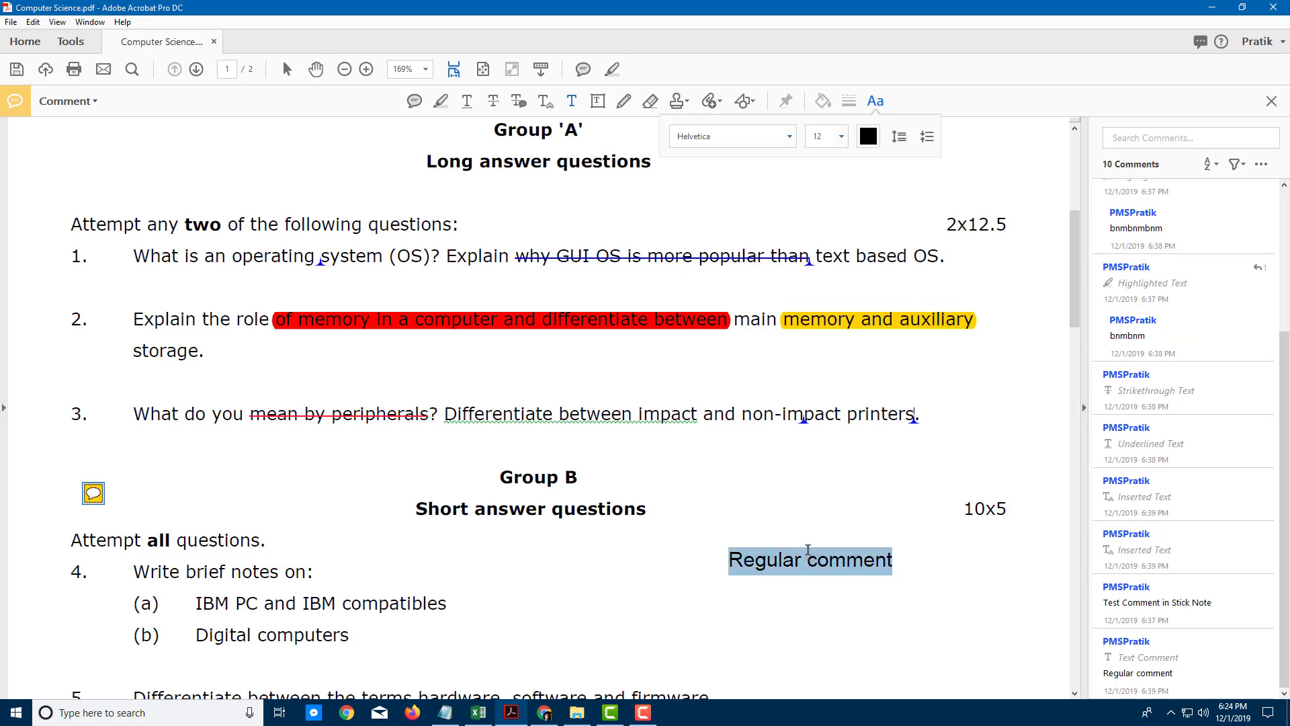
{"action": "left_click", "coordinate": [866, 136]}
{"action": "left_click", "coordinate": [810, 209]}
{"action": "left_click", "coordinate": [803, 583]}
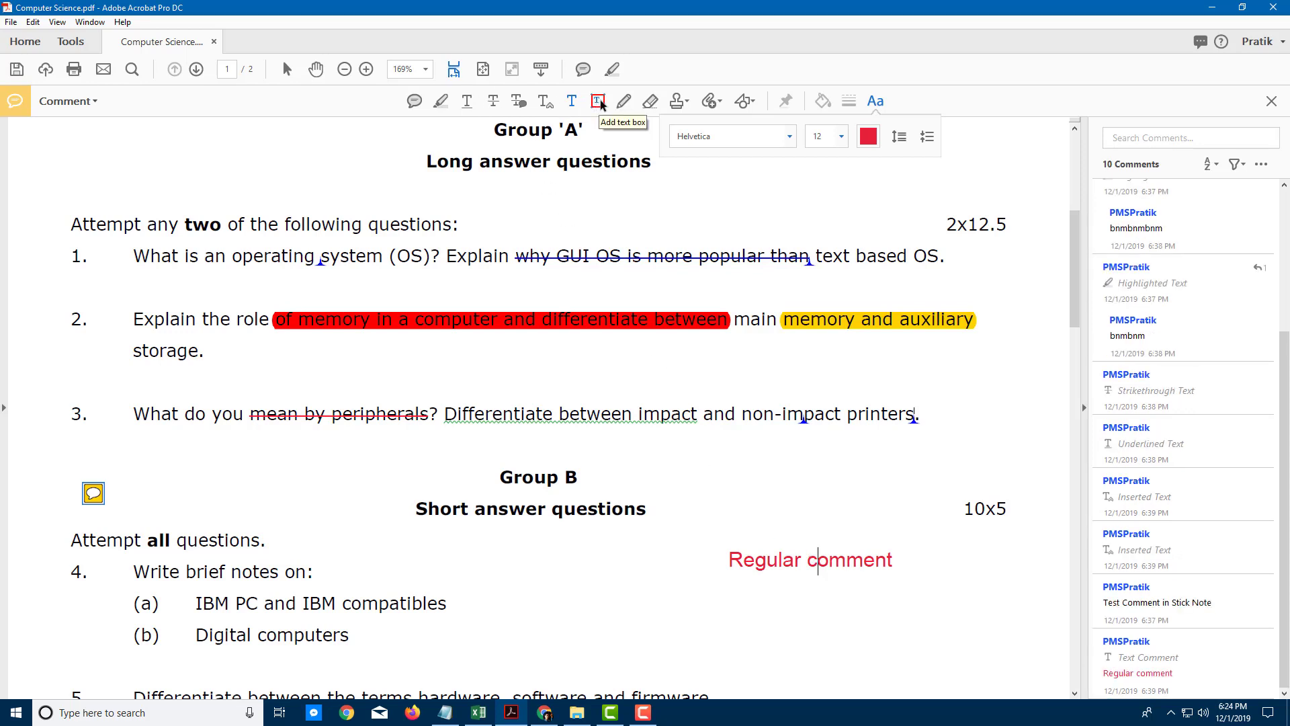
Draw a text box beside Group B containing 'ghgfhfhgfhfghfg'.
{"action": "left_click", "coordinate": [594, 104]}
{"action": "left_click_drag", "start_coordinate": [675, 439], "coordinate": [904, 522]}
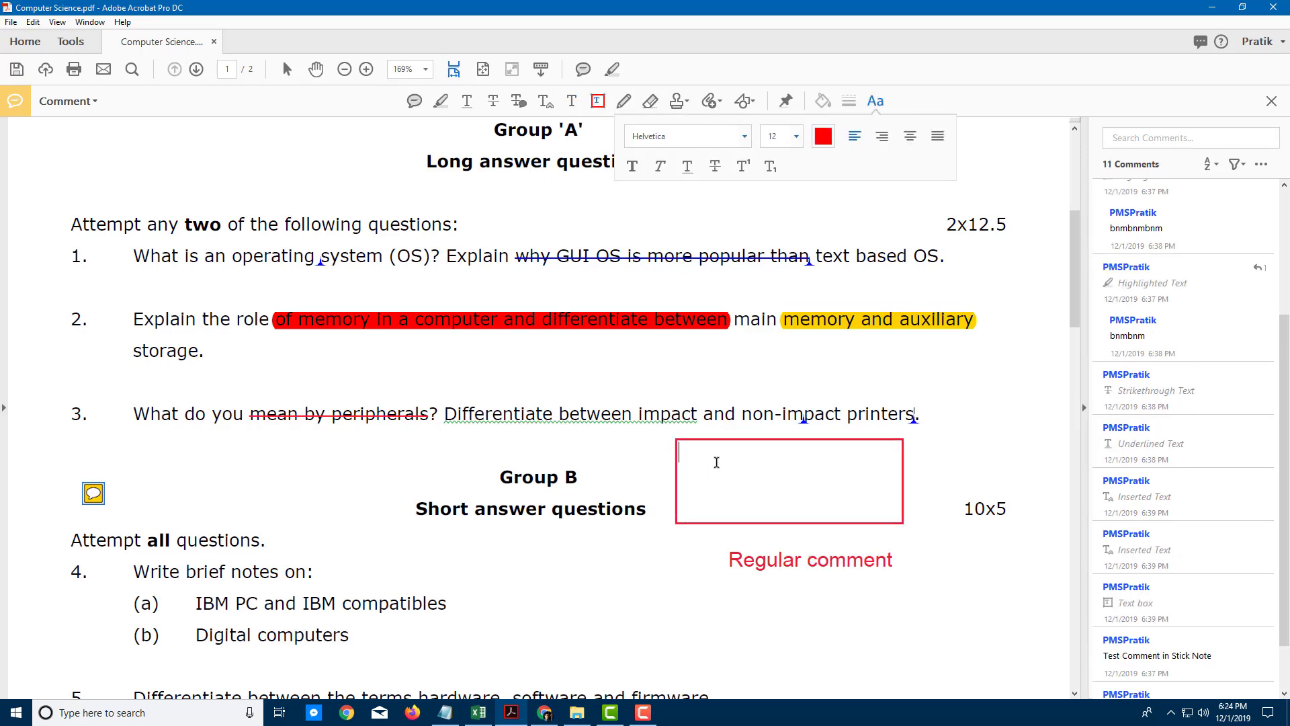
{"action": "type", "text": "ghgfhfhgfhfghfg"}
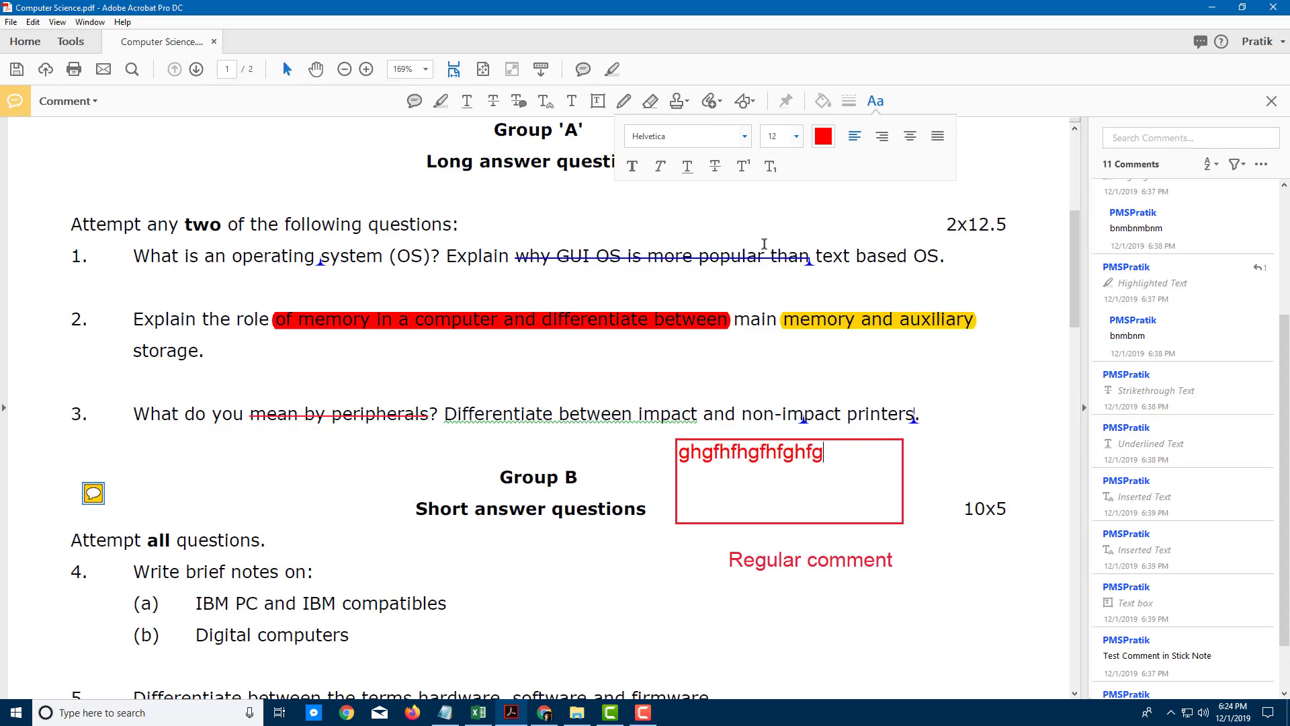
{"action": "left_click", "coordinate": [624, 101]}
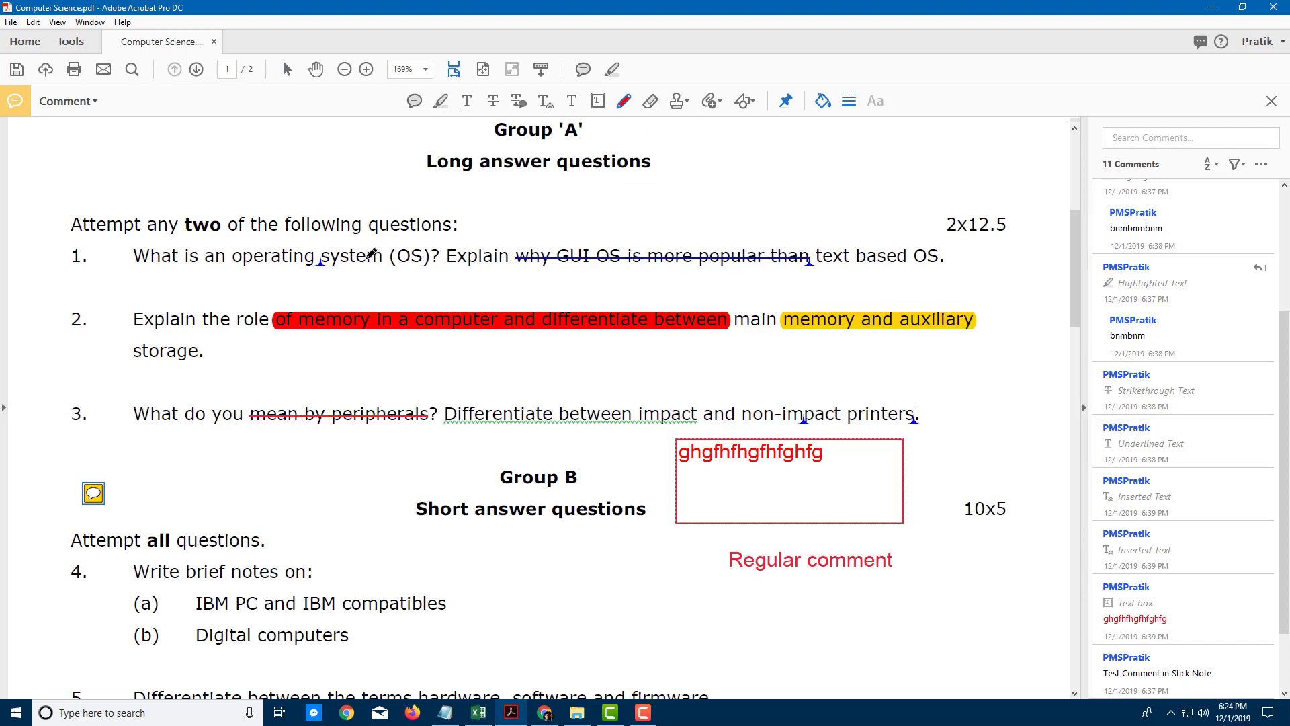
Circle 'Attempt' in red, draw a thicker red loop, and partly erase it.
{"action": "mouse_move", "coordinate": [77, 199]}
{"action": "left_mouse_down"}
{"action": "mouse_move", "coordinate": [95, 247]}
{"action": "mouse_move", "coordinate": [72, 197]}
{"action": "left_mouse_up"}
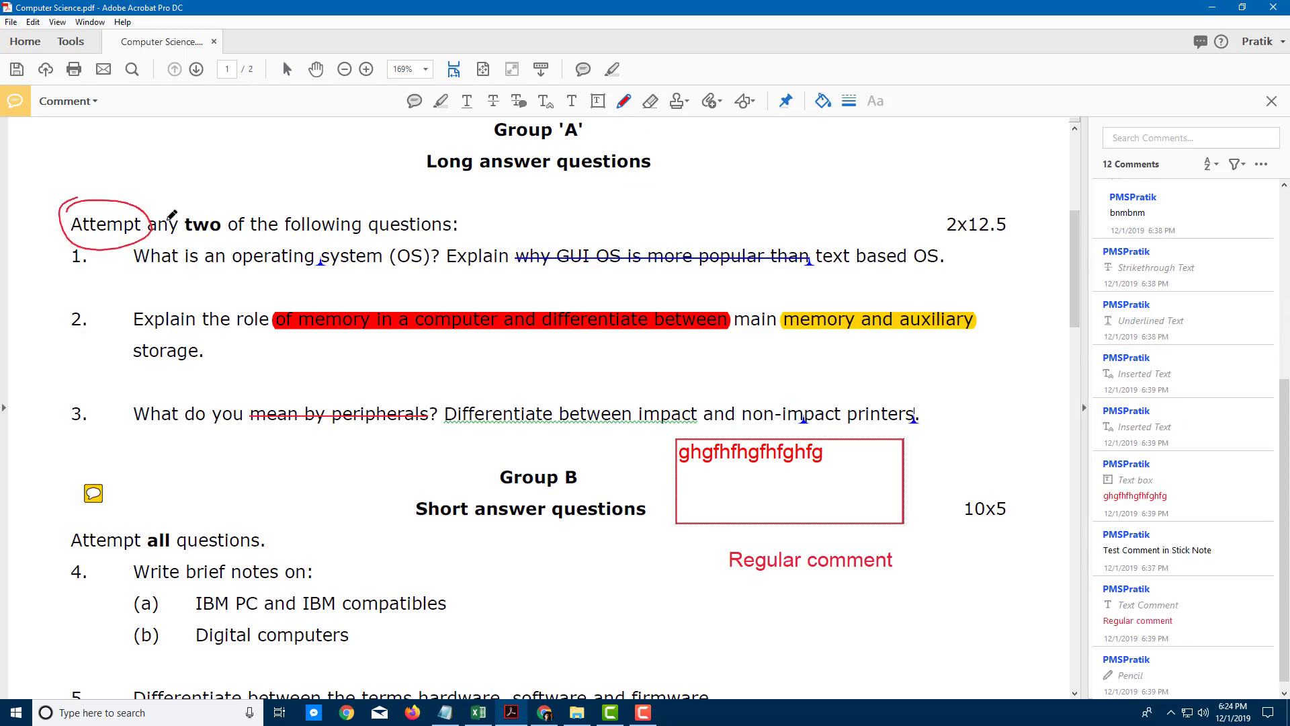
{"action": "left_click", "coordinate": [849, 104]}
{"action": "mouse_move", "coordinate": [519, 212]}
{"action": "left_mouse_down"}
{"action": "mouse_move", "coordinate": [531, 184]}
{"action": "mouse_move", "coordinate": [516, 216]}
{"action": "left_mouse_up"}
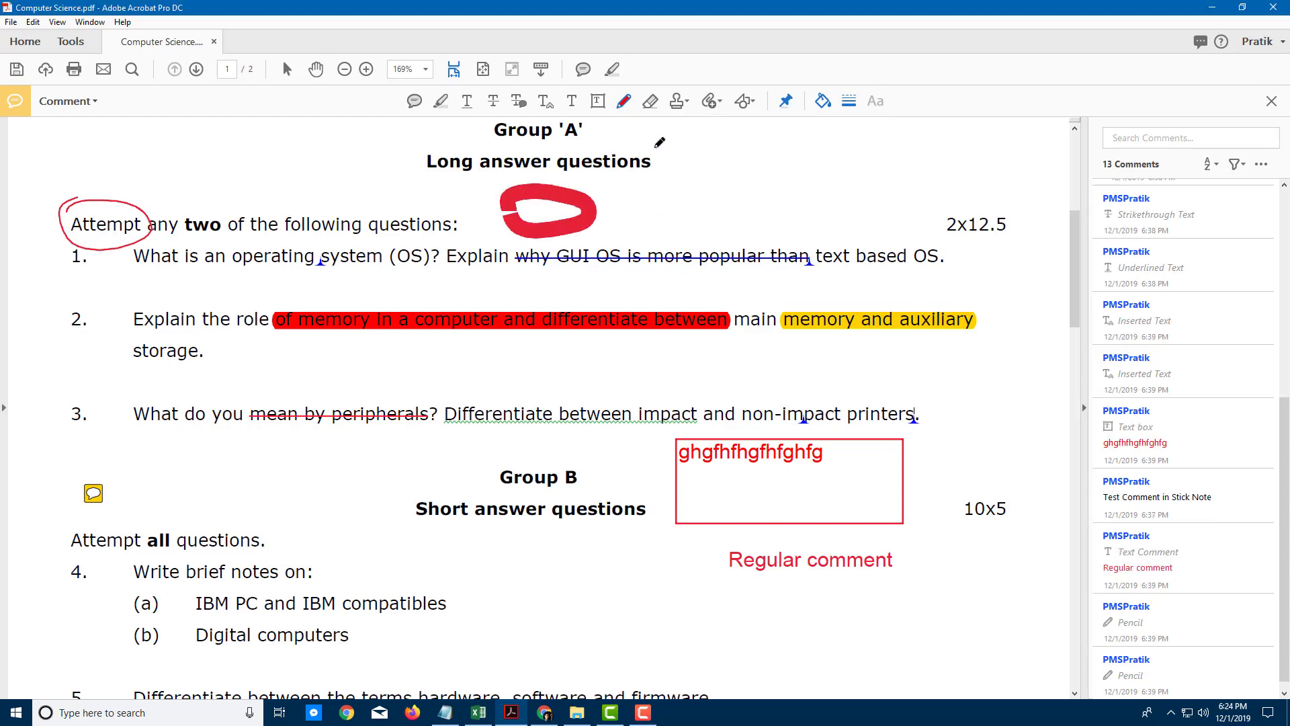
{"action": "left_click", "coordinate": [650, 102]}
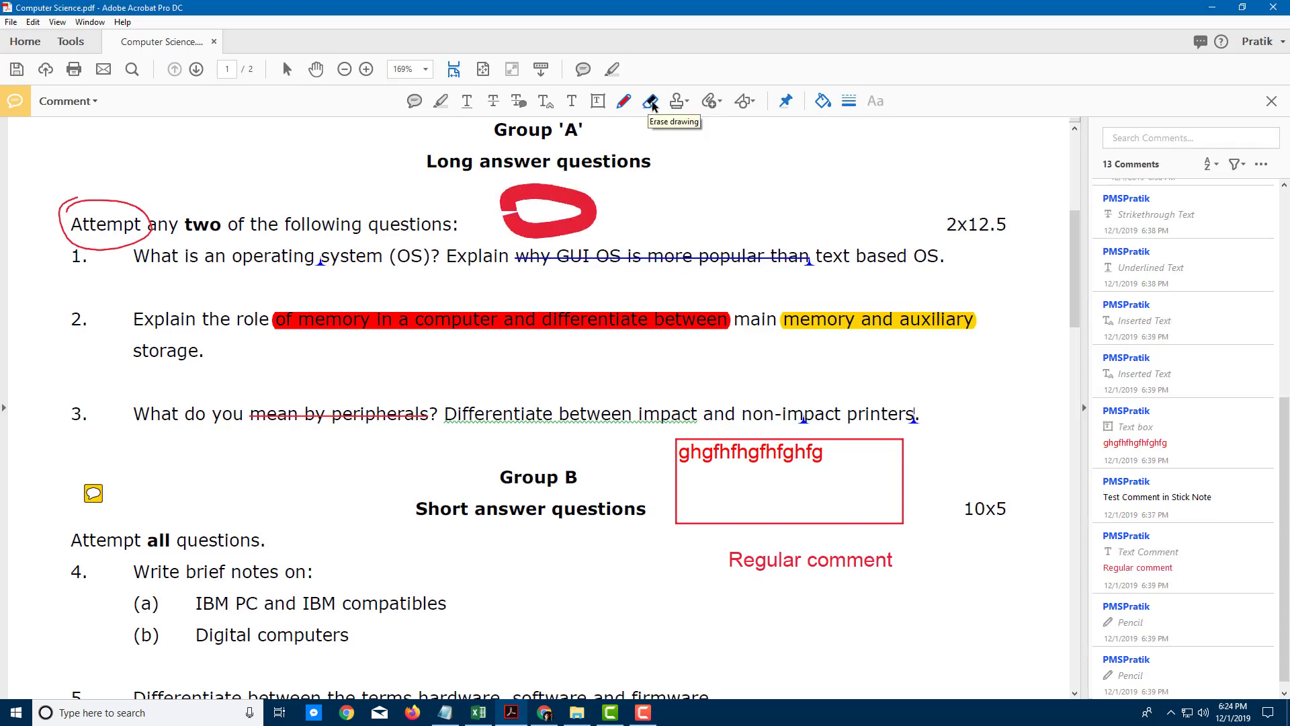
{"action": "mouse_move", "coordinate": [592, 192]}
{"action": "left_mouse_down"}
{"action": "mouse_move", "coordinate": [35, 215]}
{"action": "mouse_move", "coordinate": [99, 206]}
{"action": "left_mouse_up"}
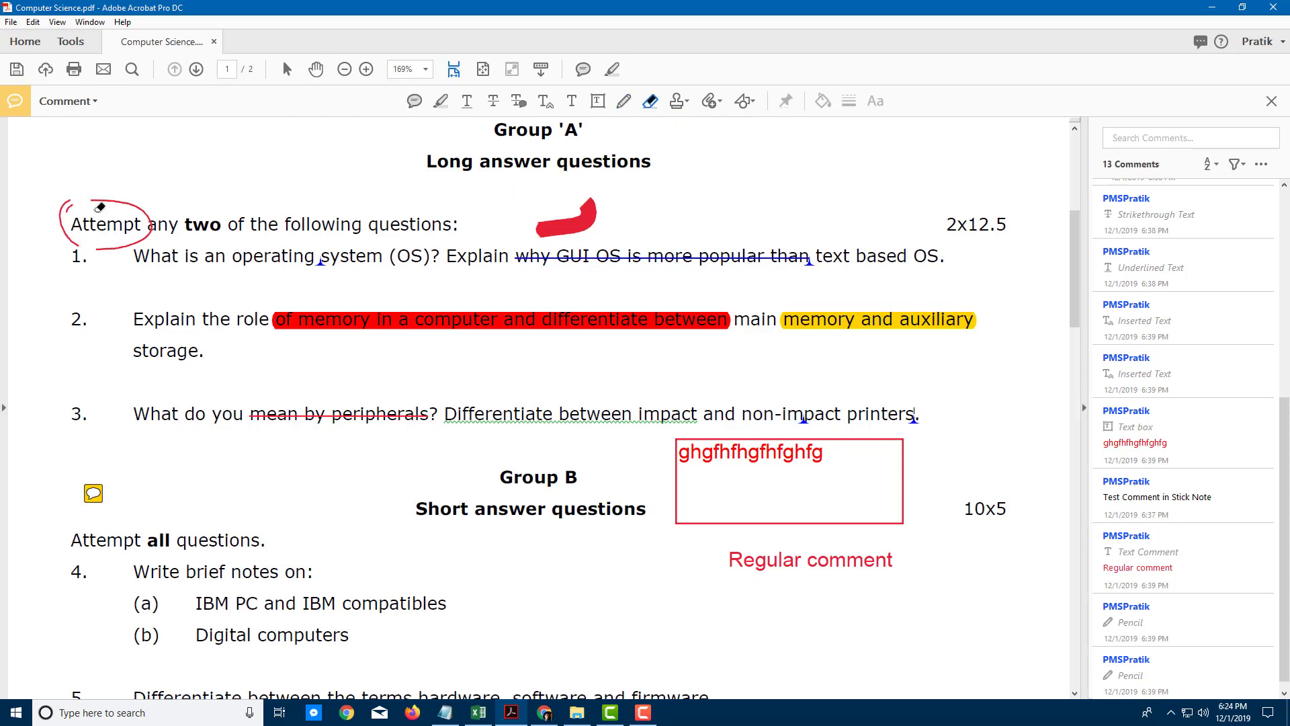
Place an APPROVED stamp to the left of Group B.
{"action": "left_click", "coordinate": [683, 101]}
{"action": "left_click", "coordinate": [740, 127]}
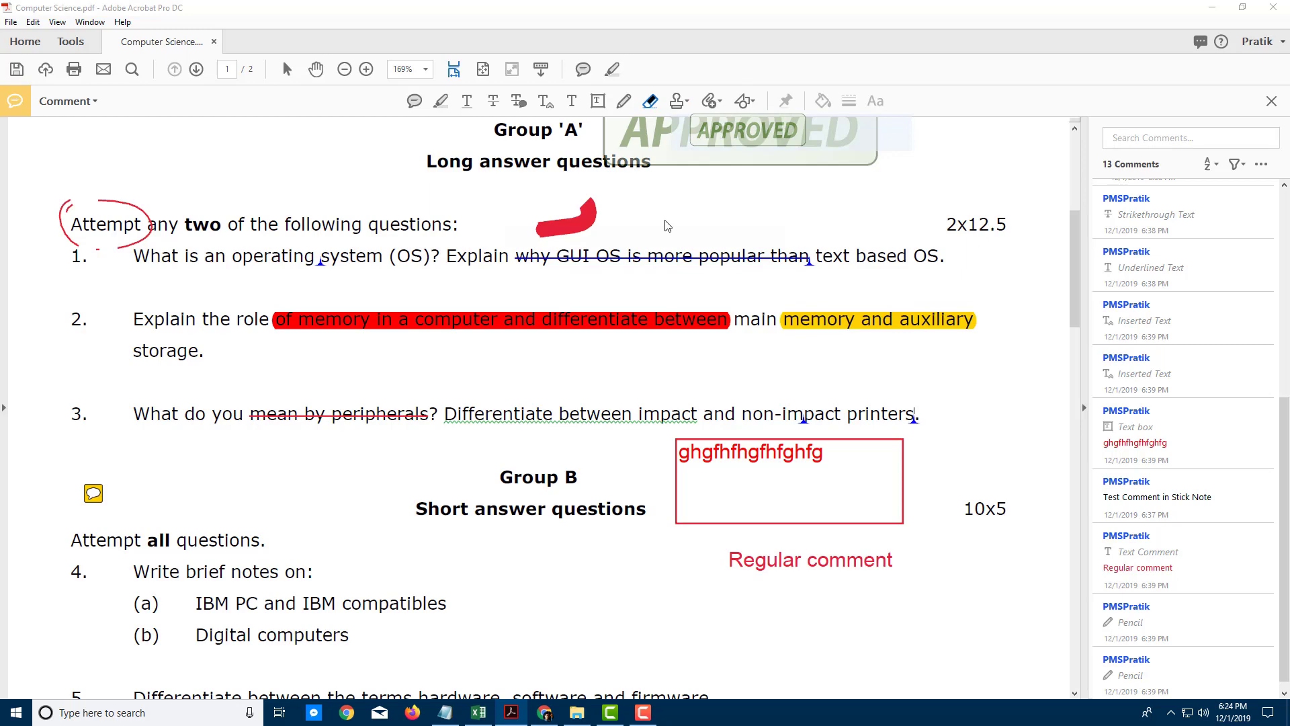
{"action": "left_click", "coordinate": [741, 135]}
{"action": "left_click", "coordinate": [658, 453]}
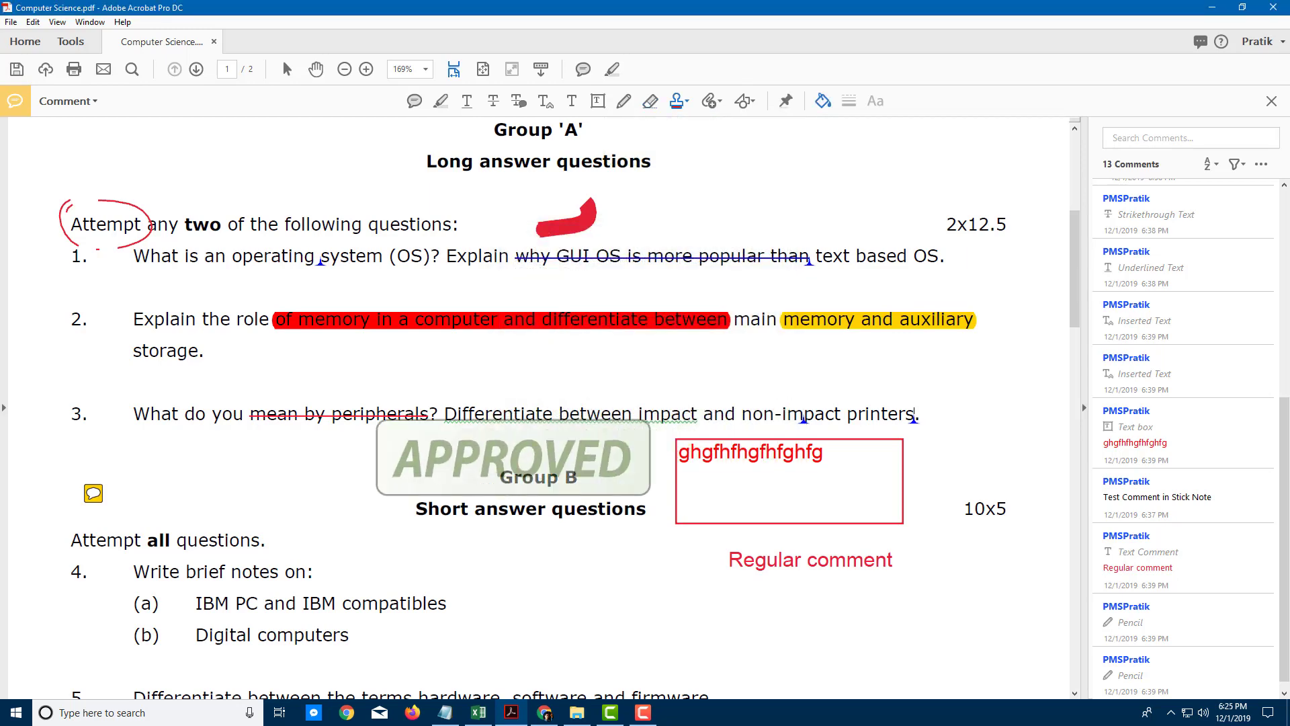
{"action": "left_click", "coordinate": [262, 473]}
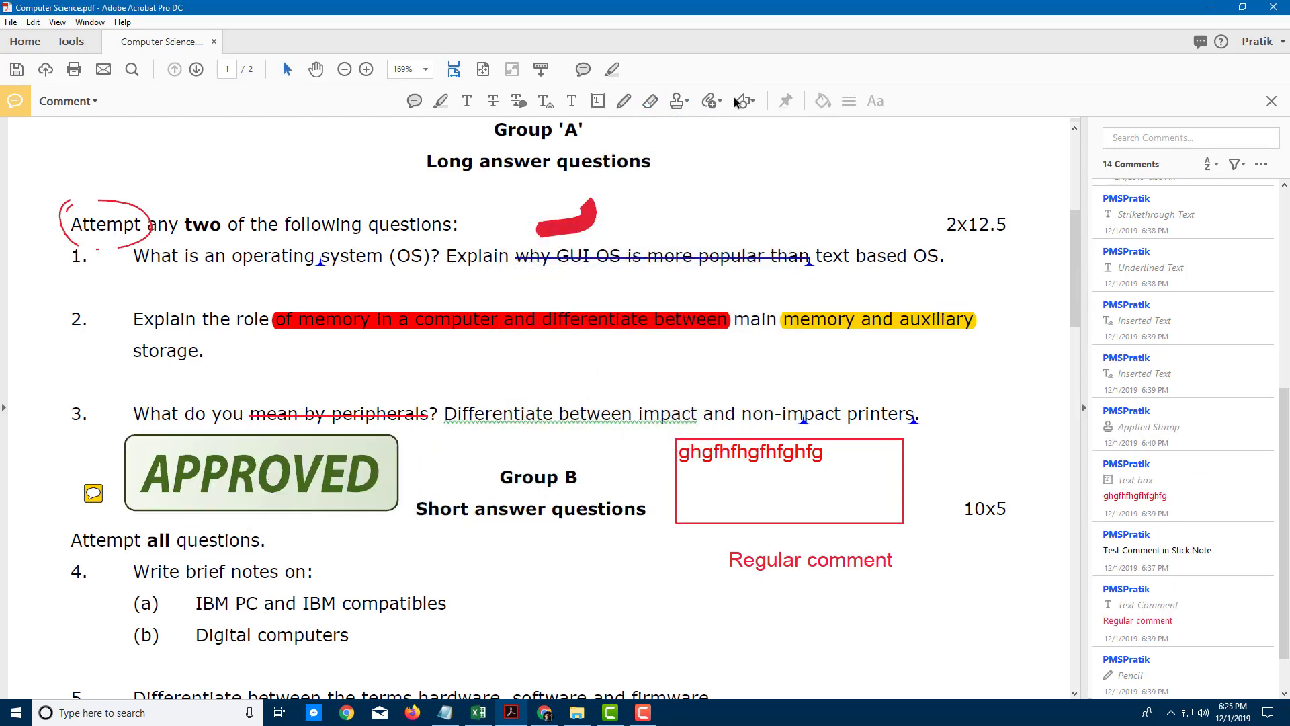
Start a new custom stamp and select K:\TutorTube.jpg as its image using the JPEG filter.
{"action": "left_click", "coordinate": [686, 103]}
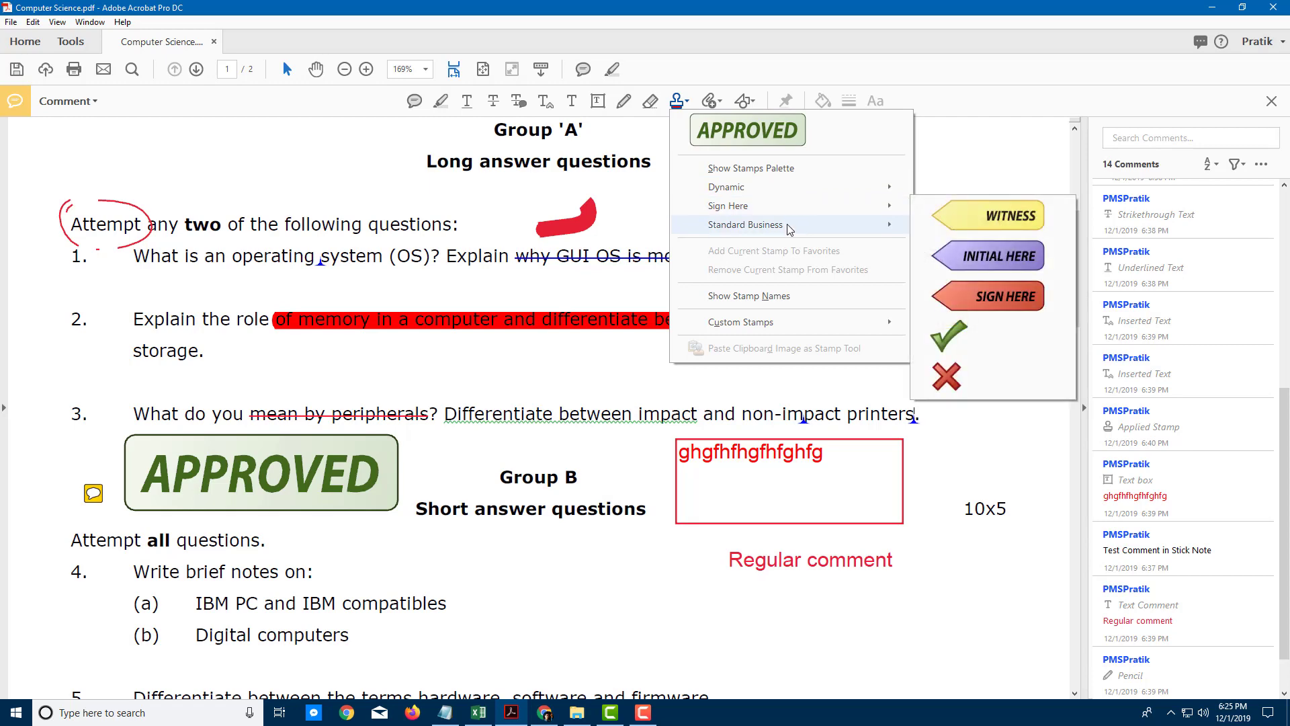
{"action": "mouse_move", "coordinate": [789, 230]}
{"action": "mouse_move", "coordinate": [802, 325]}
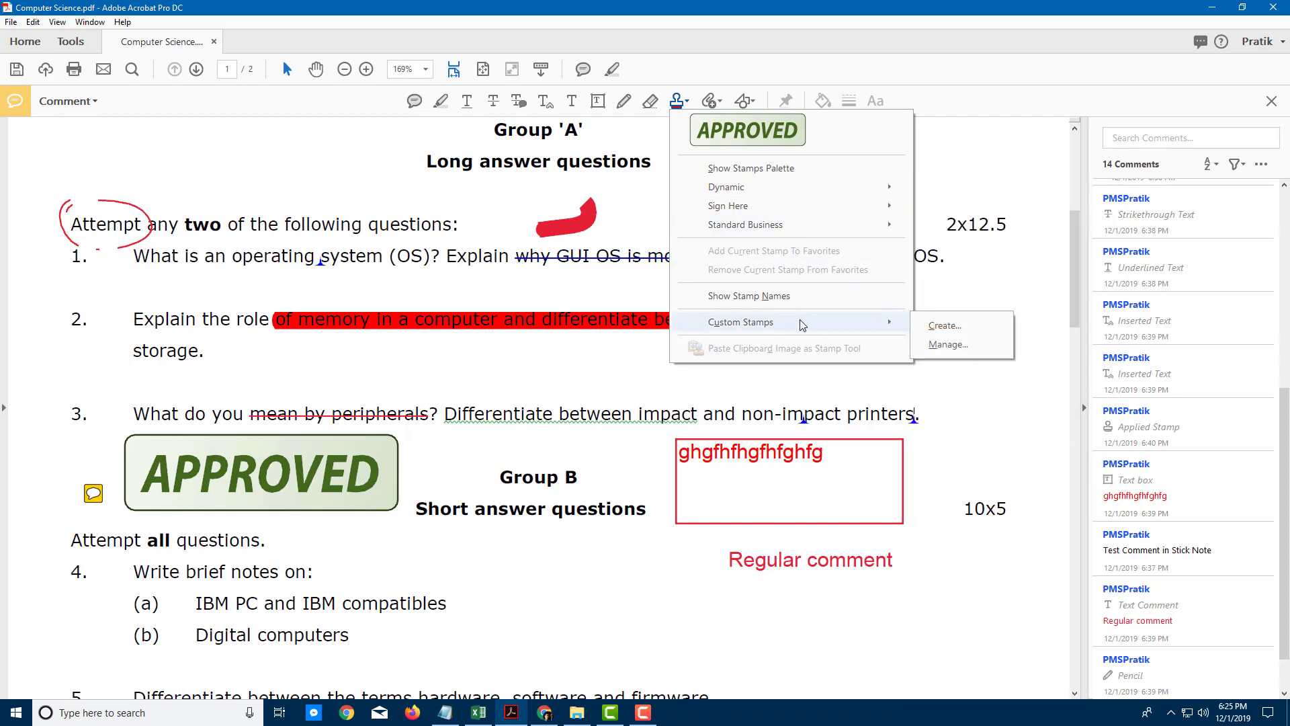
{"action": "left_click", "coordinate": [959, 327]}
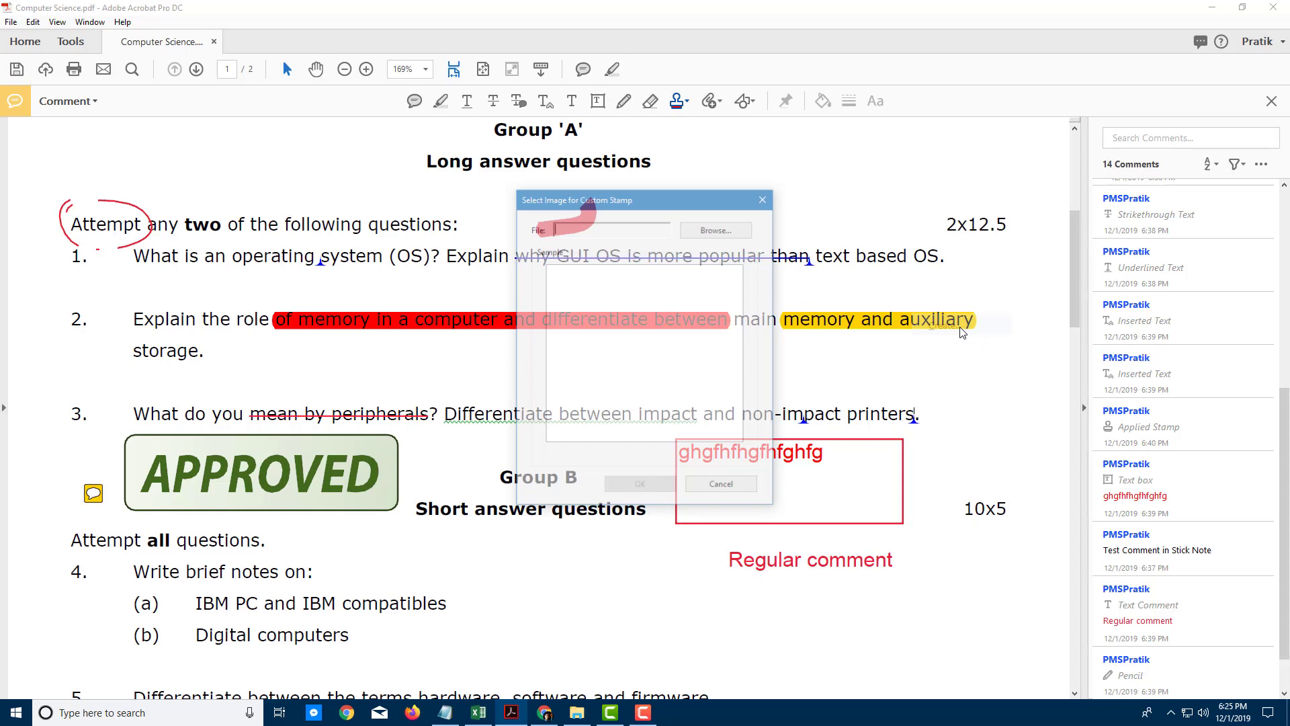
{"action": "left_click", "coordinate": [732, 231]}
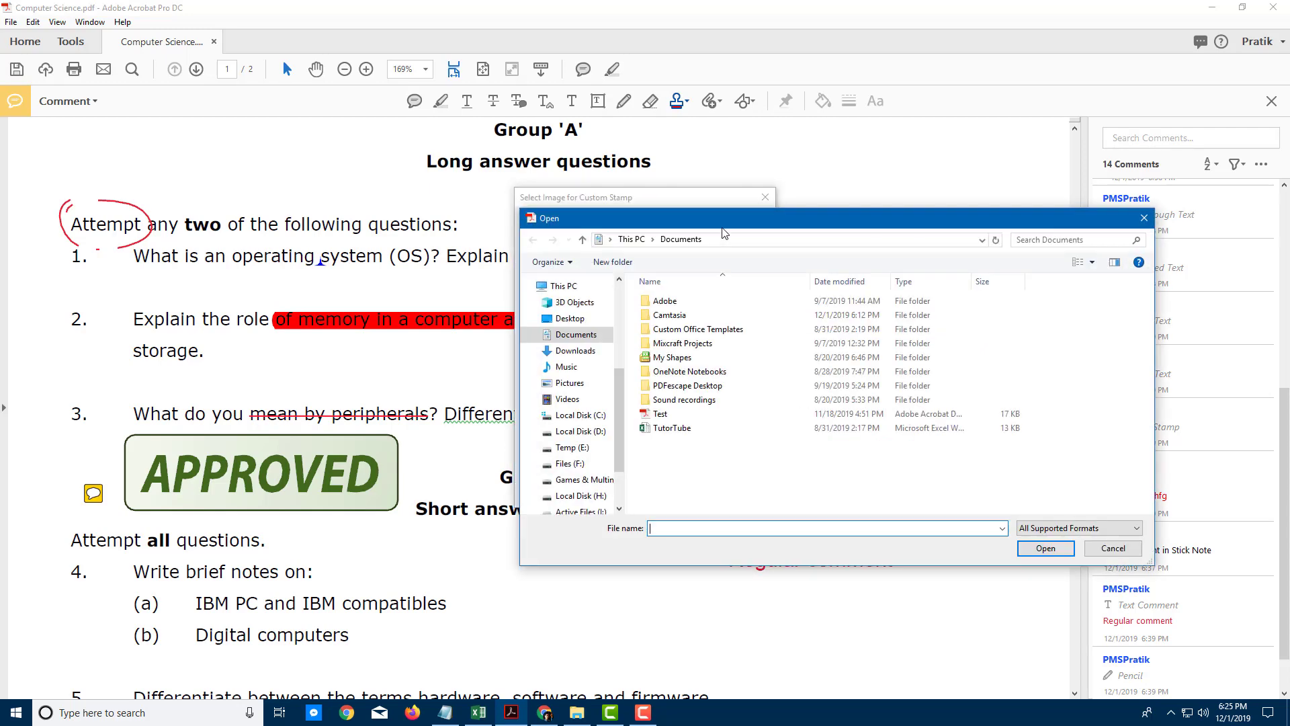
{"action": "left_click", "coordinate": [1060, 529]}
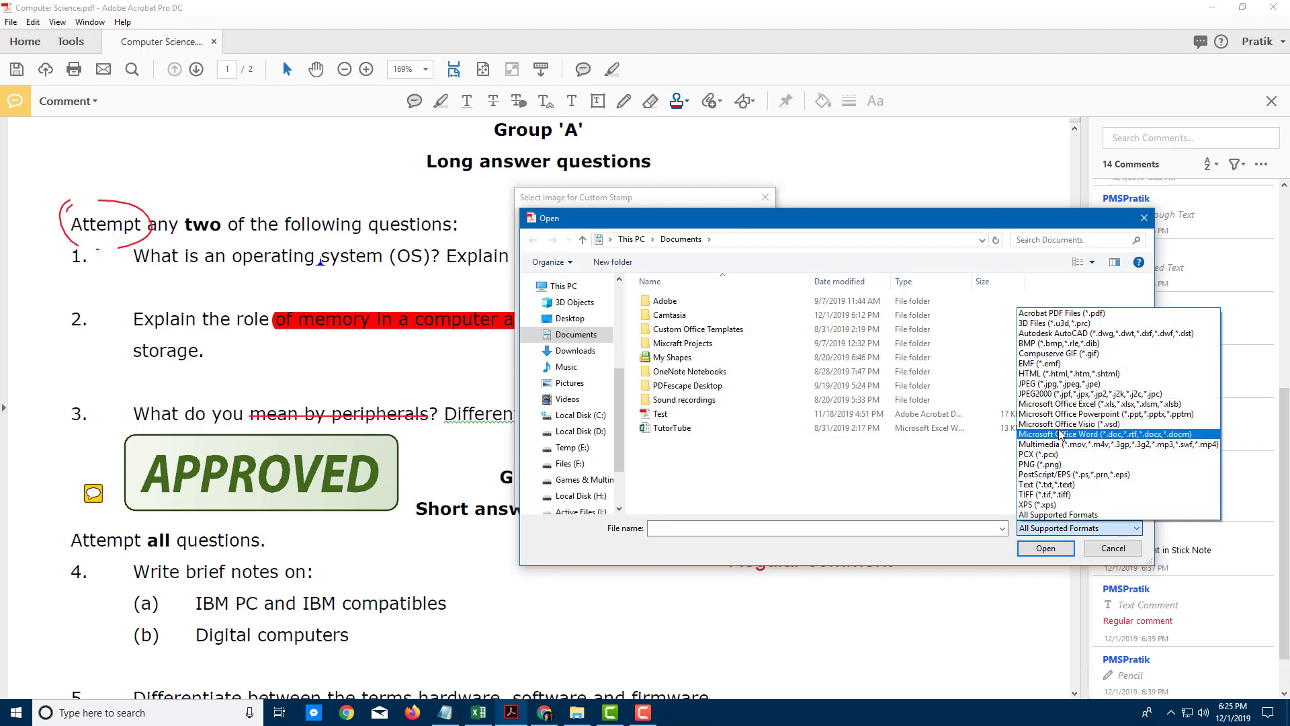
{"action": "left_click", "coordinate": [1075, 386]}
{"action": "scroll", "coordinate": [563, 470], "scroll_direction": "down", "scroll_amount": 2}
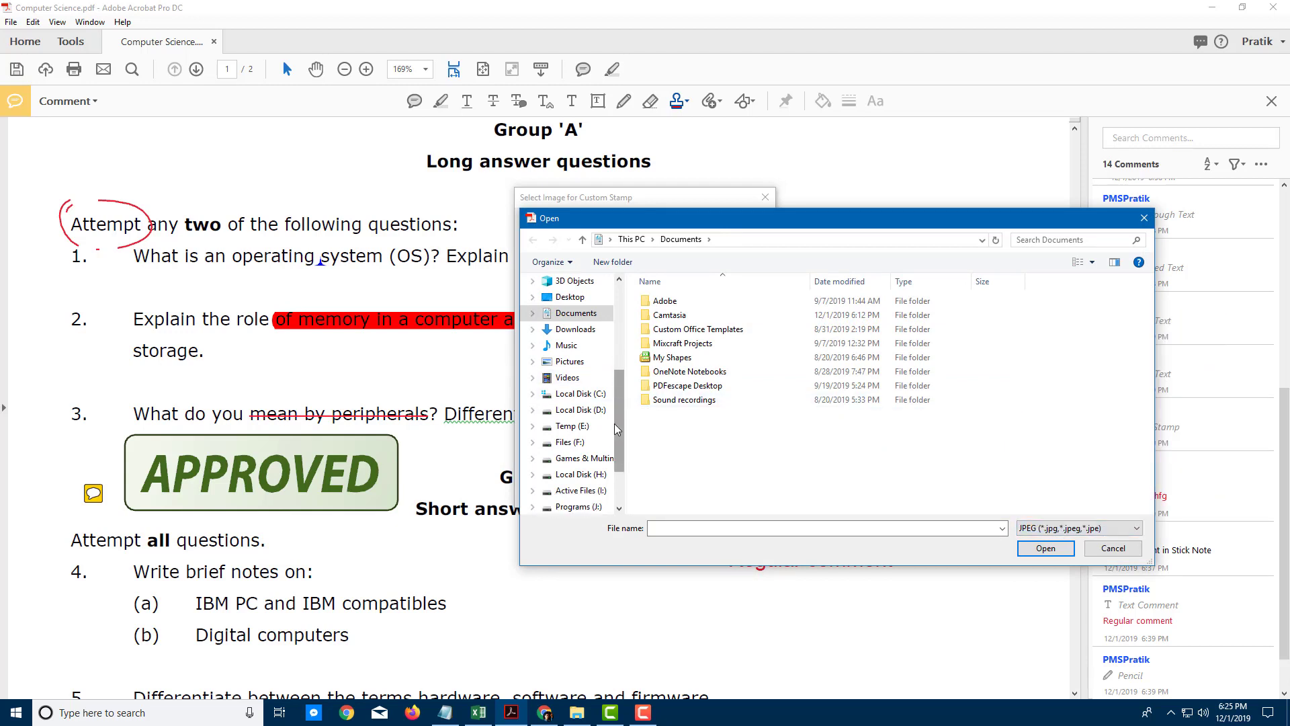
{"action": "left_click", "coordinate": [563, 477]}
{"action": "scroll", "coordinate": [773, 408], "scroll_direction": "down", "scroll_amount": 3}
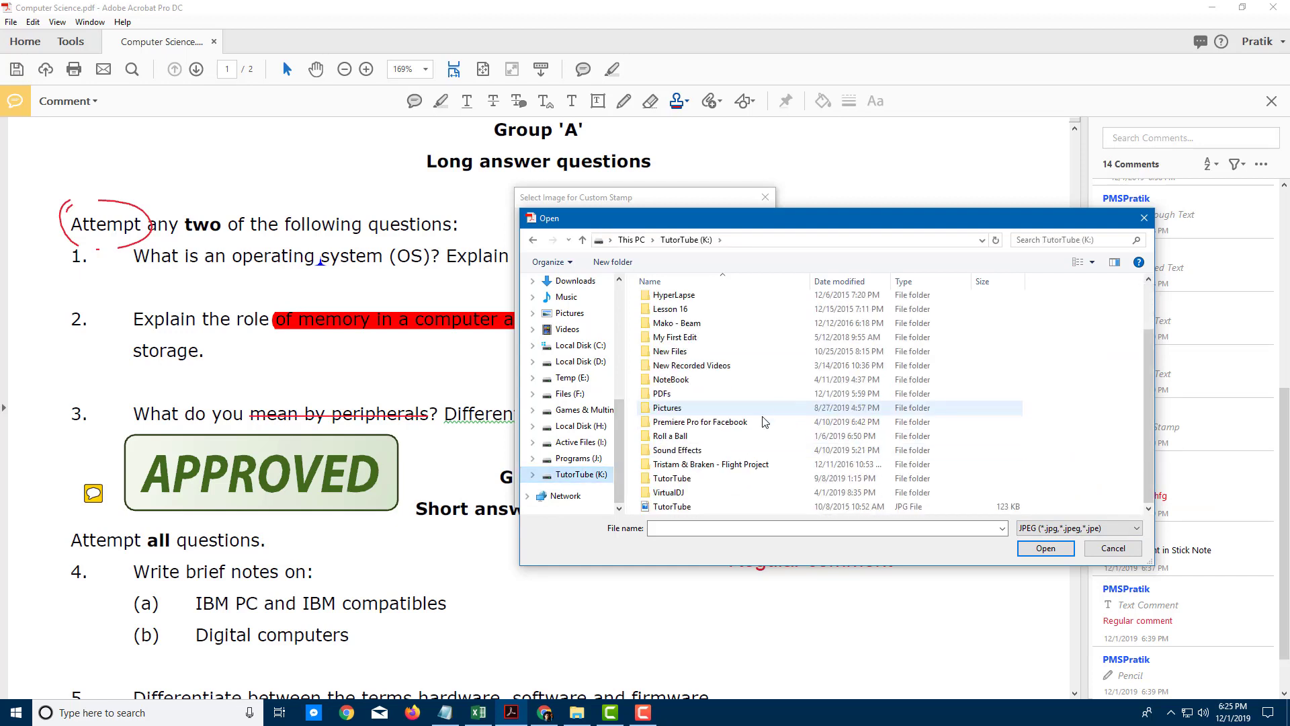
{"action": "left_click", "coordinate": [675, 507]}
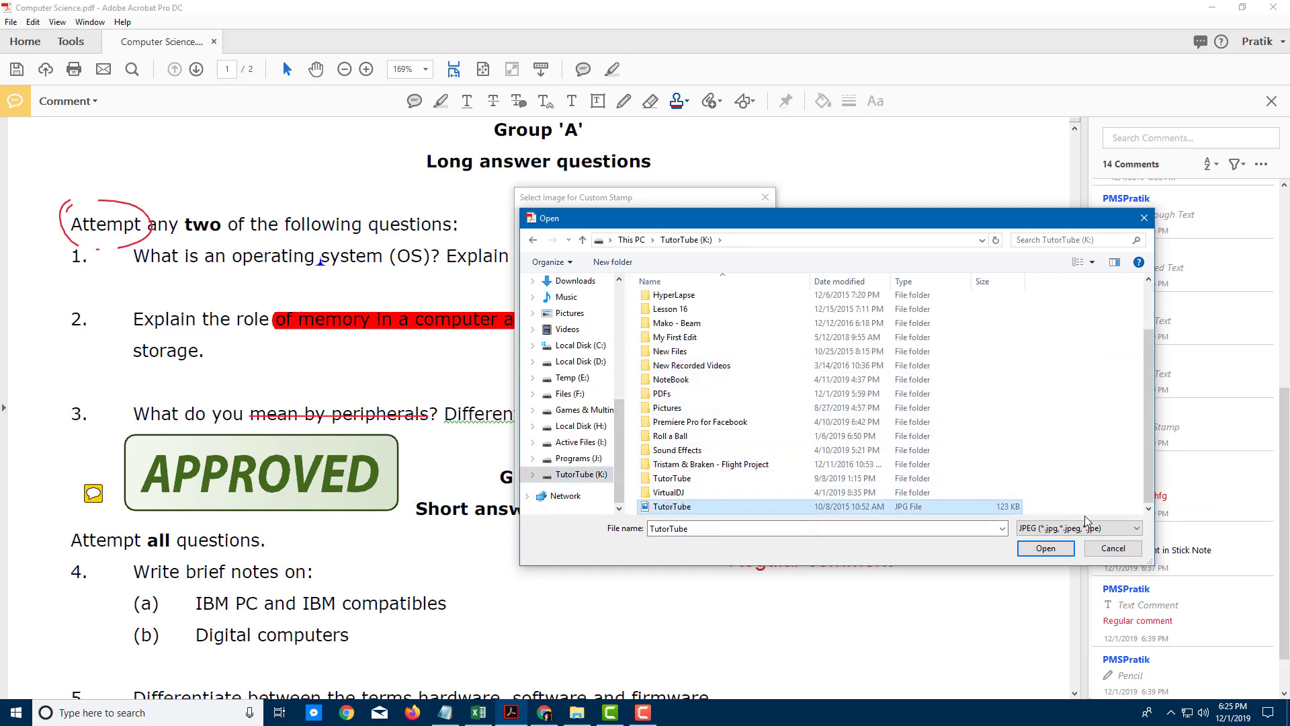
{"action": "left_click", "coordinate": [1040, 549]}
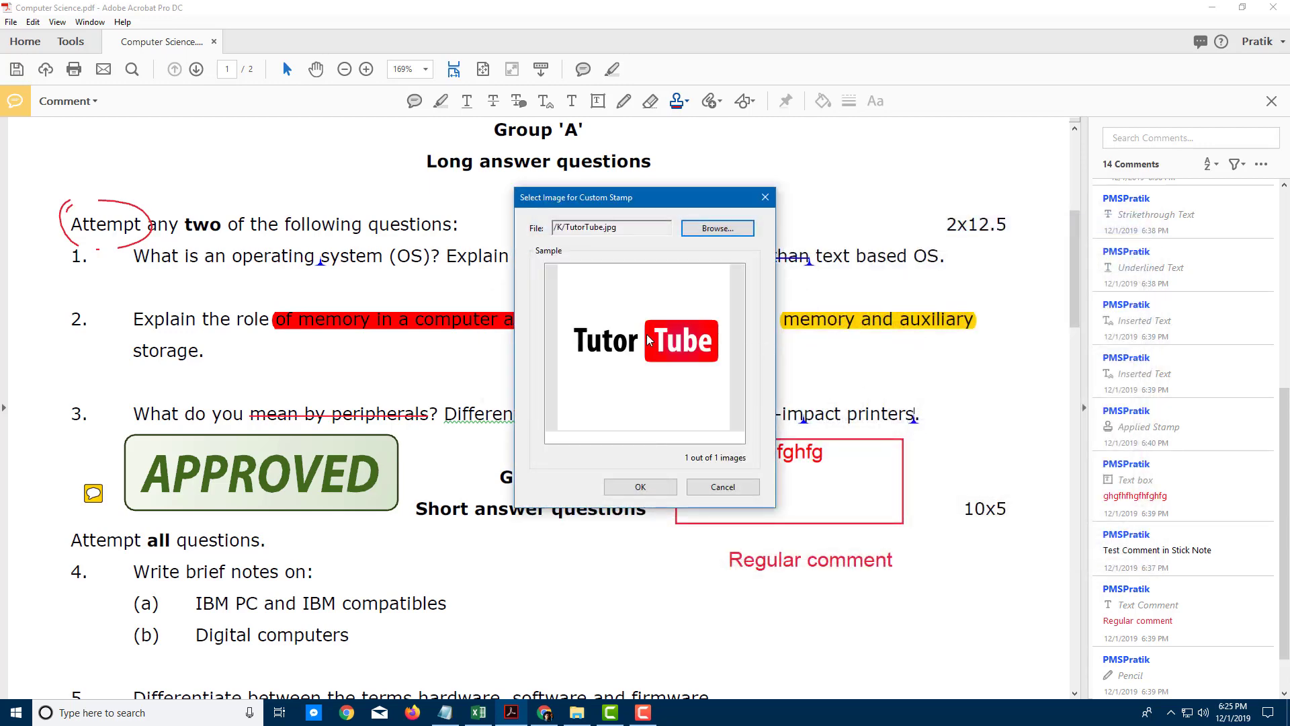
Accept the image and save the stamp under the Standard Business category.
{"action": "left_click", "coordinate": [640, 487]}
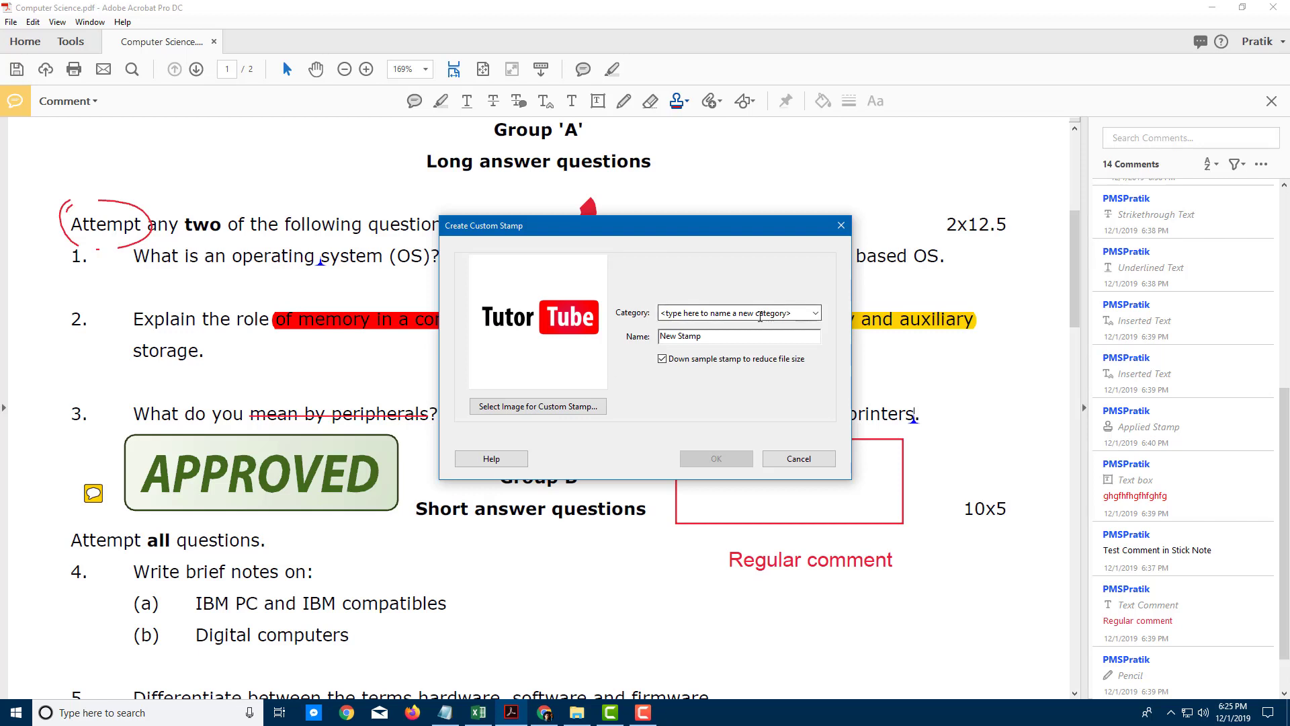
{"action": "left_click", "coordinate": [815, 313]}
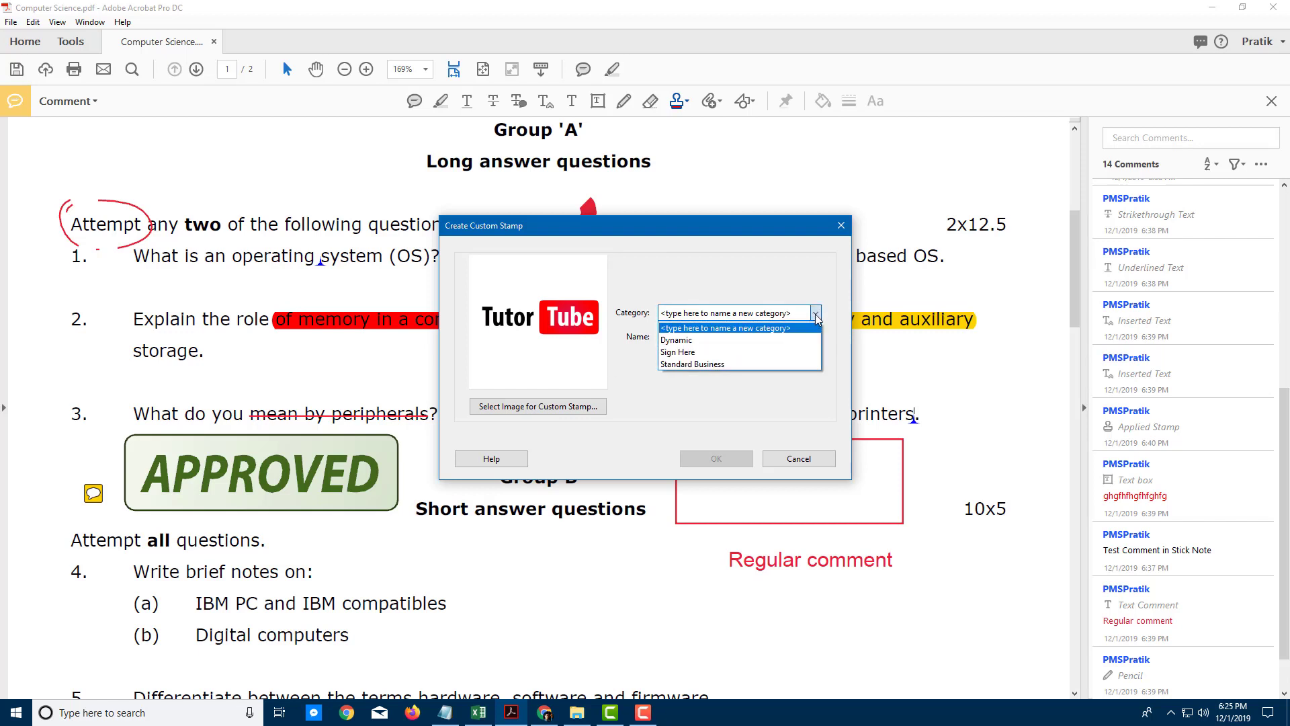
{"action": "left_click", "coordinate": [737, 365]}
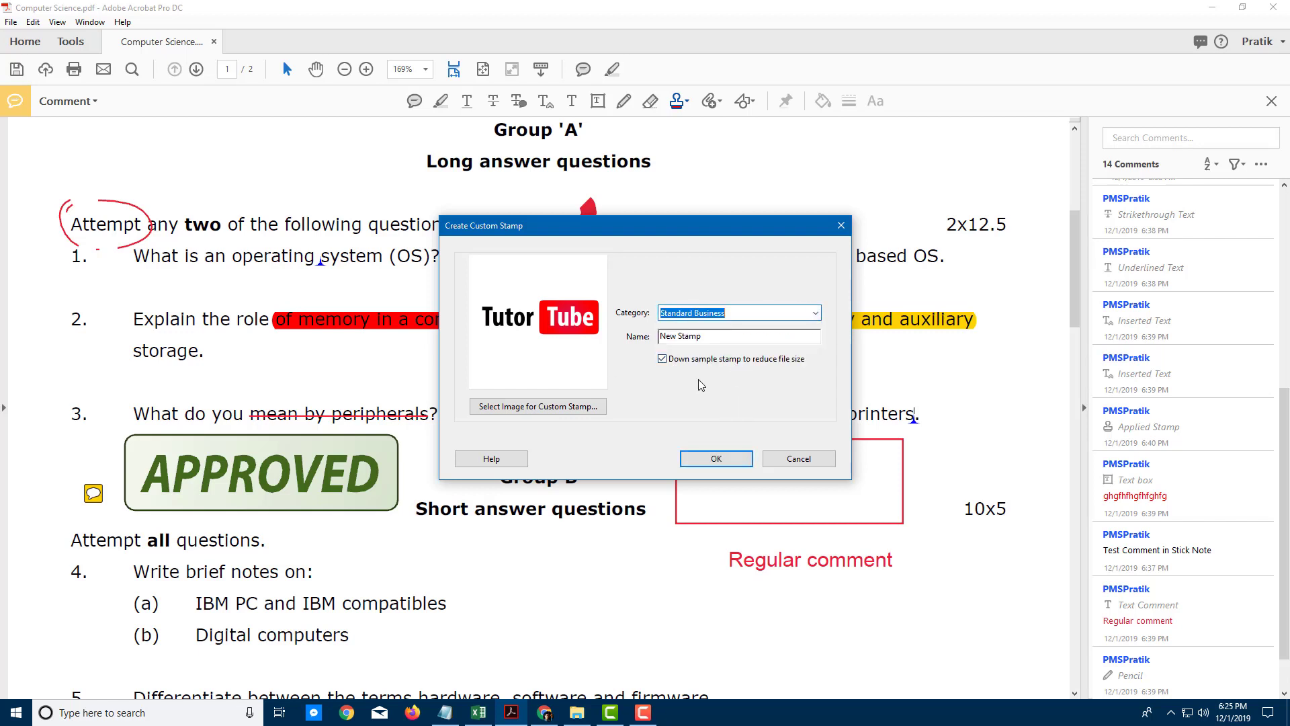
{"action": "left_click", "coordinate": [717, 458]}
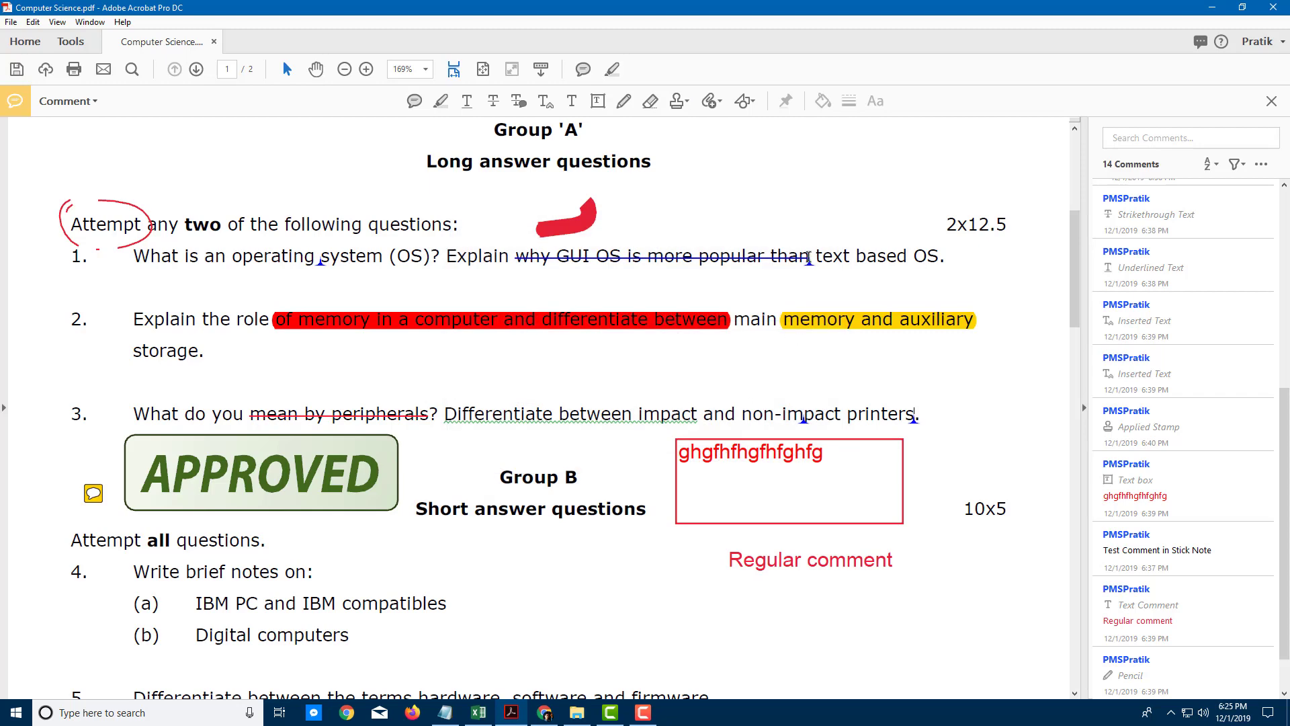
Place the new TutorTube stamp on page 1, then undo it with Ctrl+Z as it's oversized.
{"action": "left_click", "coordinate": [685, 110]}
{"action": "mouse_move", "coordinate": [803, 224]}
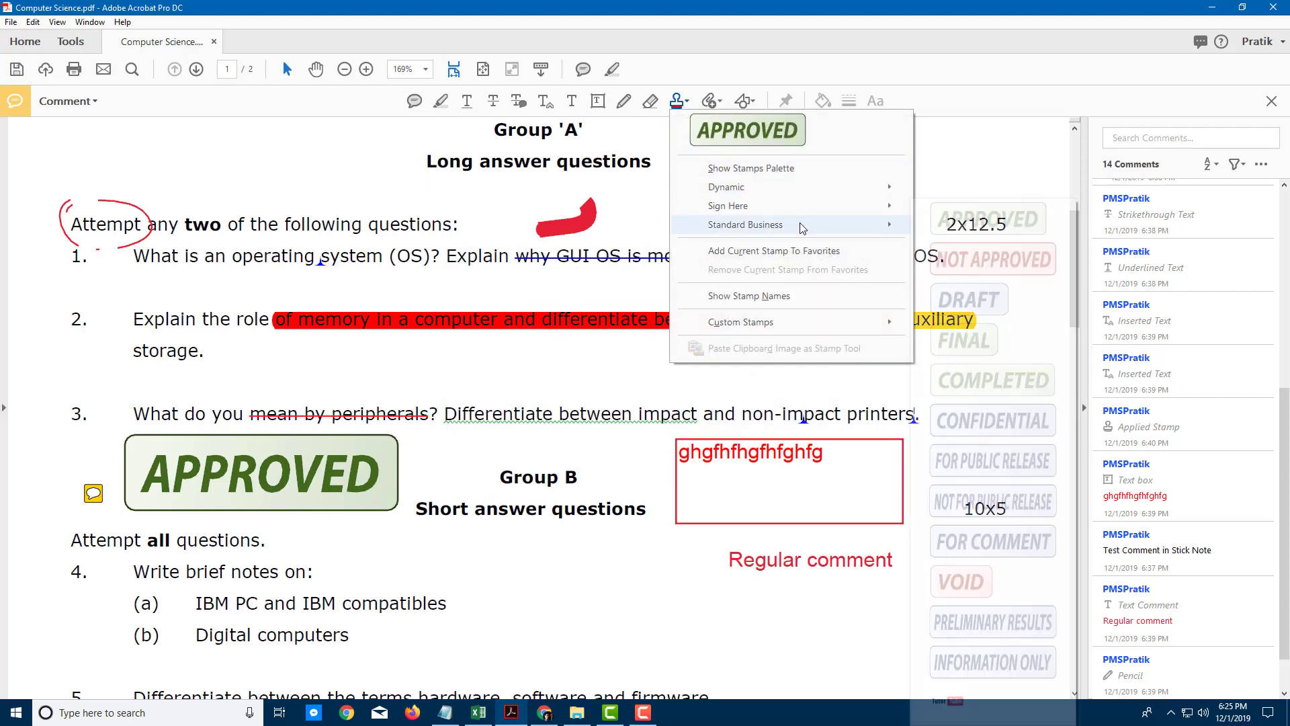
{"action": "left_click", "coordinate": [952, 705]}
{"action": "left_click", "coordinate": [672, 458]}
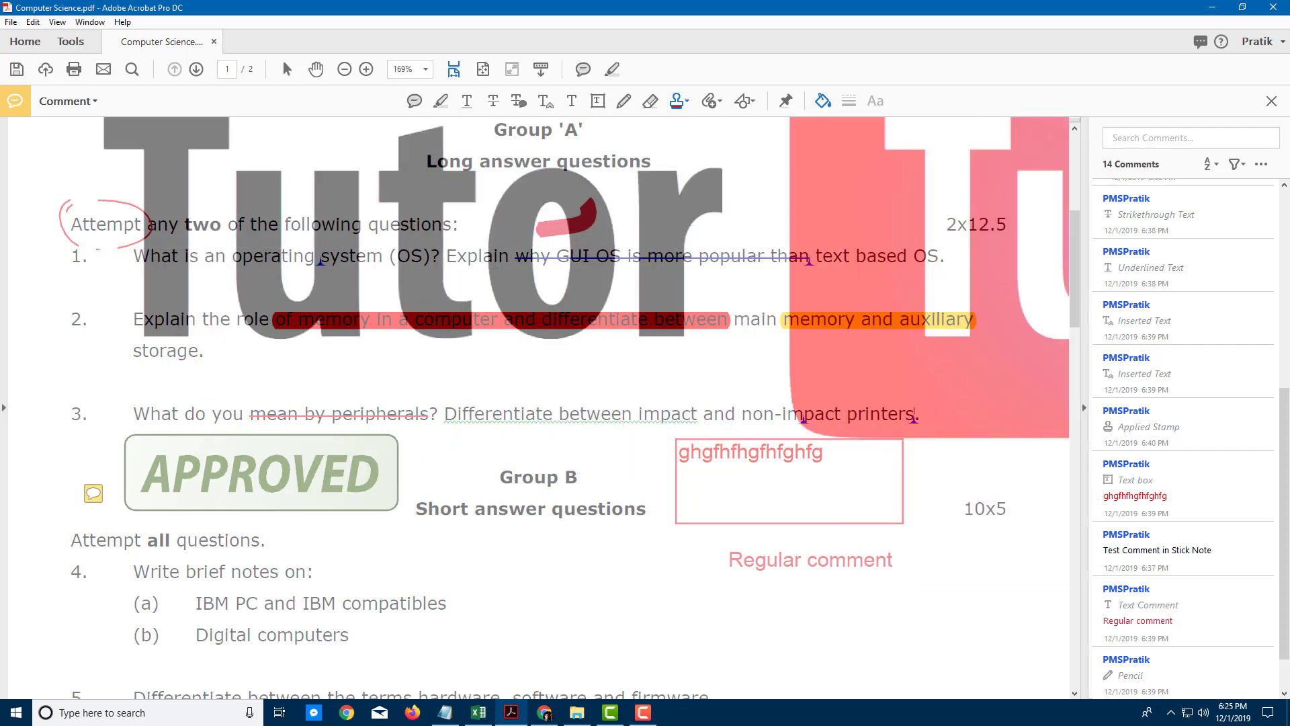
{"action": "left_click", "coordinate": [857, 252]}
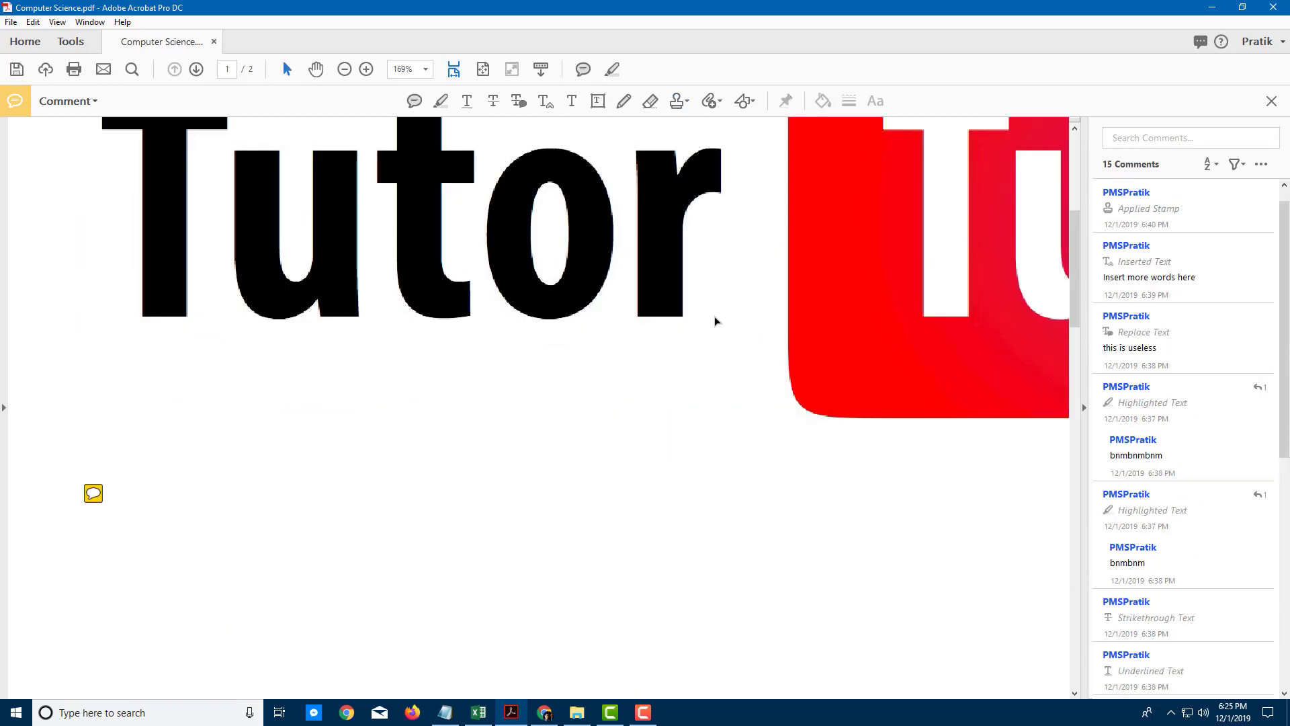
{"action": "key", "text": "ctrl+z"}
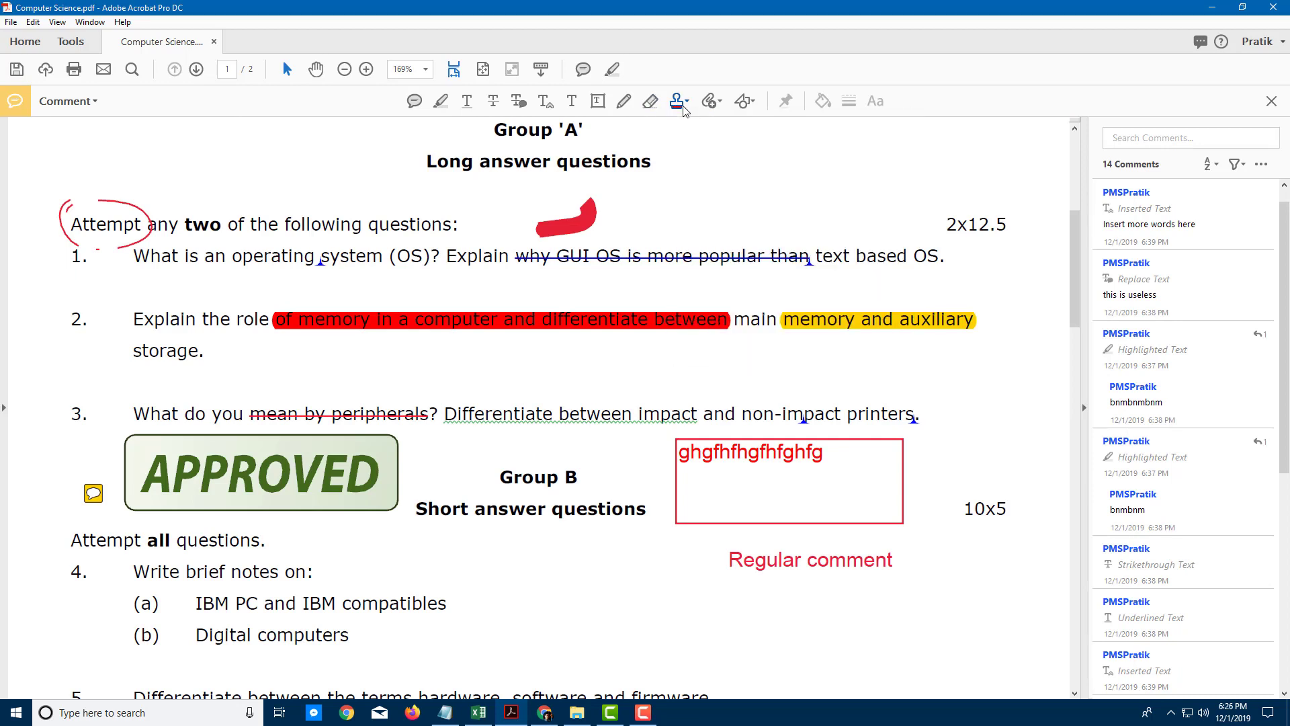
Attach TutorTube.jpg above question 1 with a pushpin icon, then open the attachment.
{"action": "left_click", "coordinate": [719, 103]}
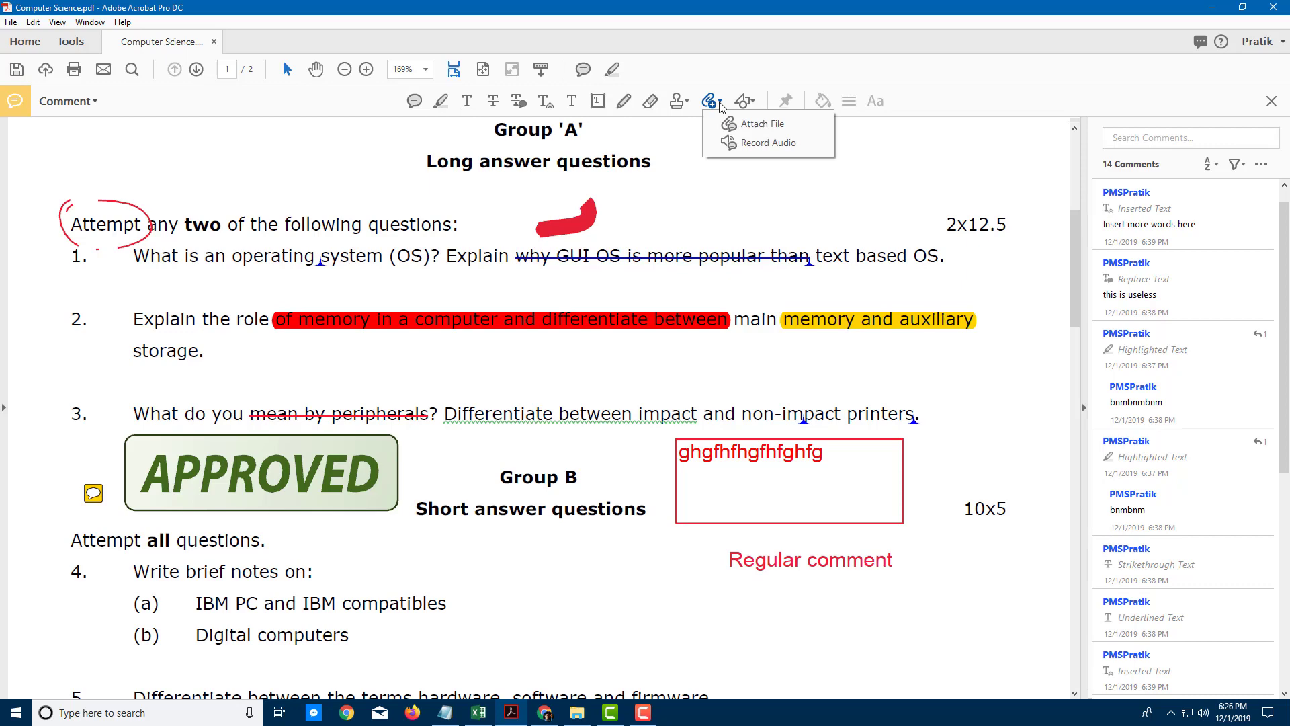
{"action": "left_click", "coordinate": [757, 128]}
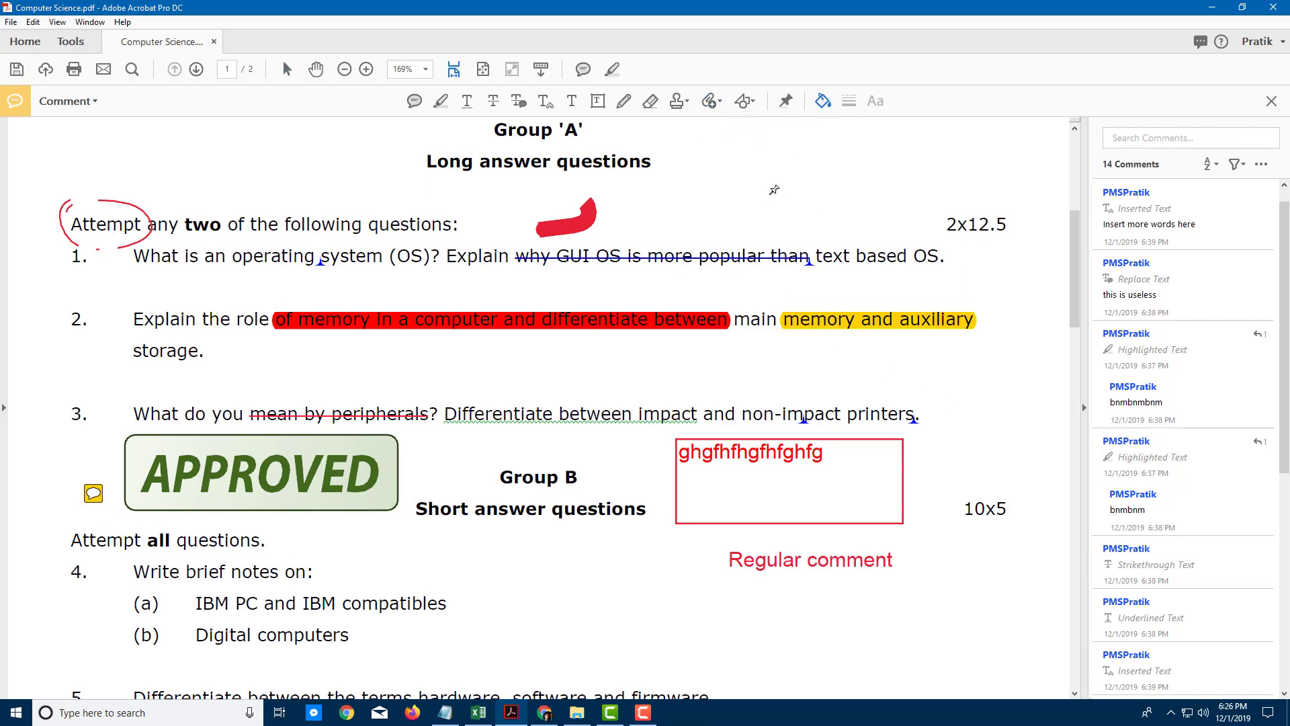
{"action": "left_click", "coordinate": [773, 191]}
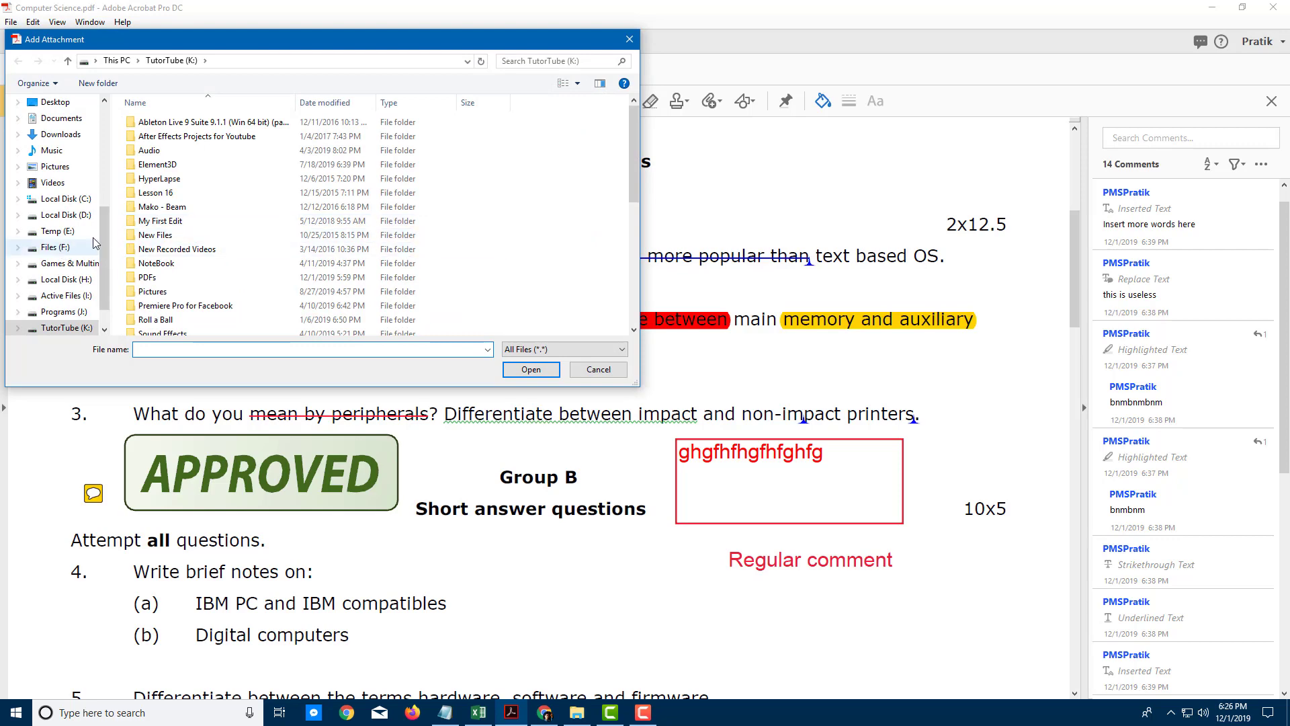
{"action": "scroll", "coordinate": [94, 243], "scroll_direction": "down", "scroll_amount": 2}
{"action": "scroll", "coordinate": [168, 309], "scroll_direction": "down", "scroll_amount": 5}
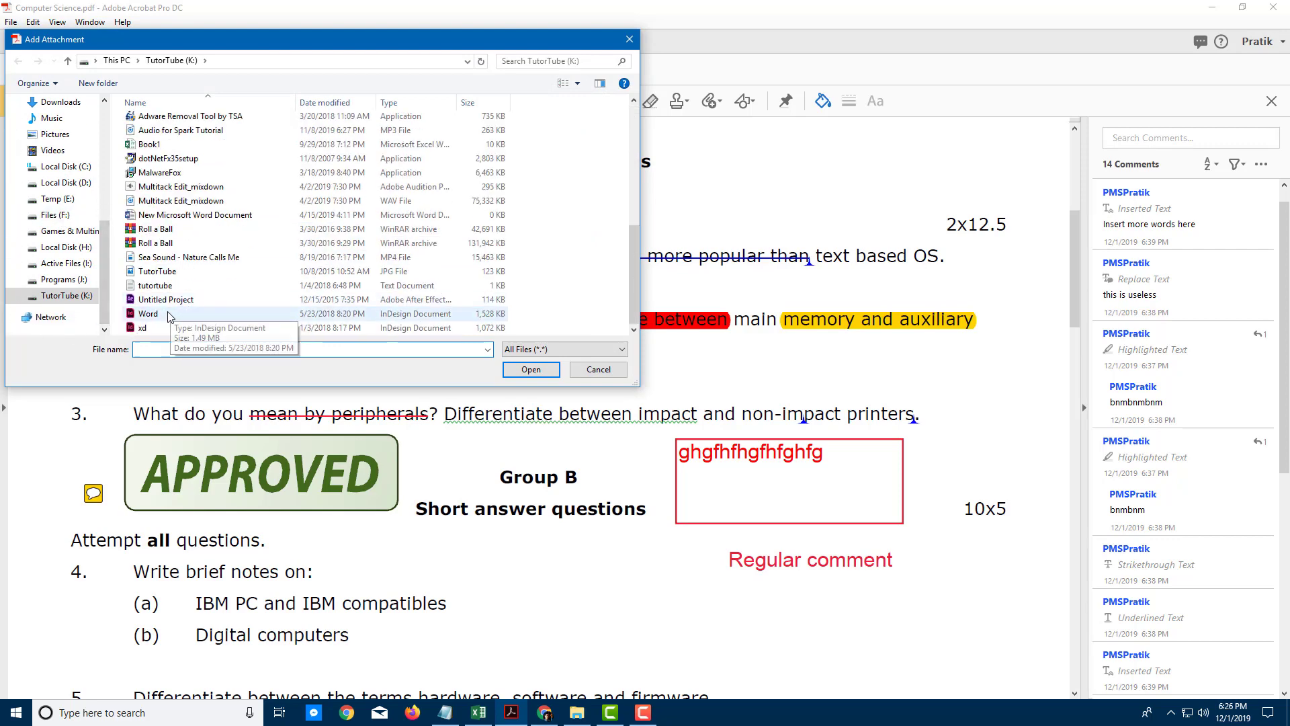
{"action": "left_click", "coordinate": [173, 275]}
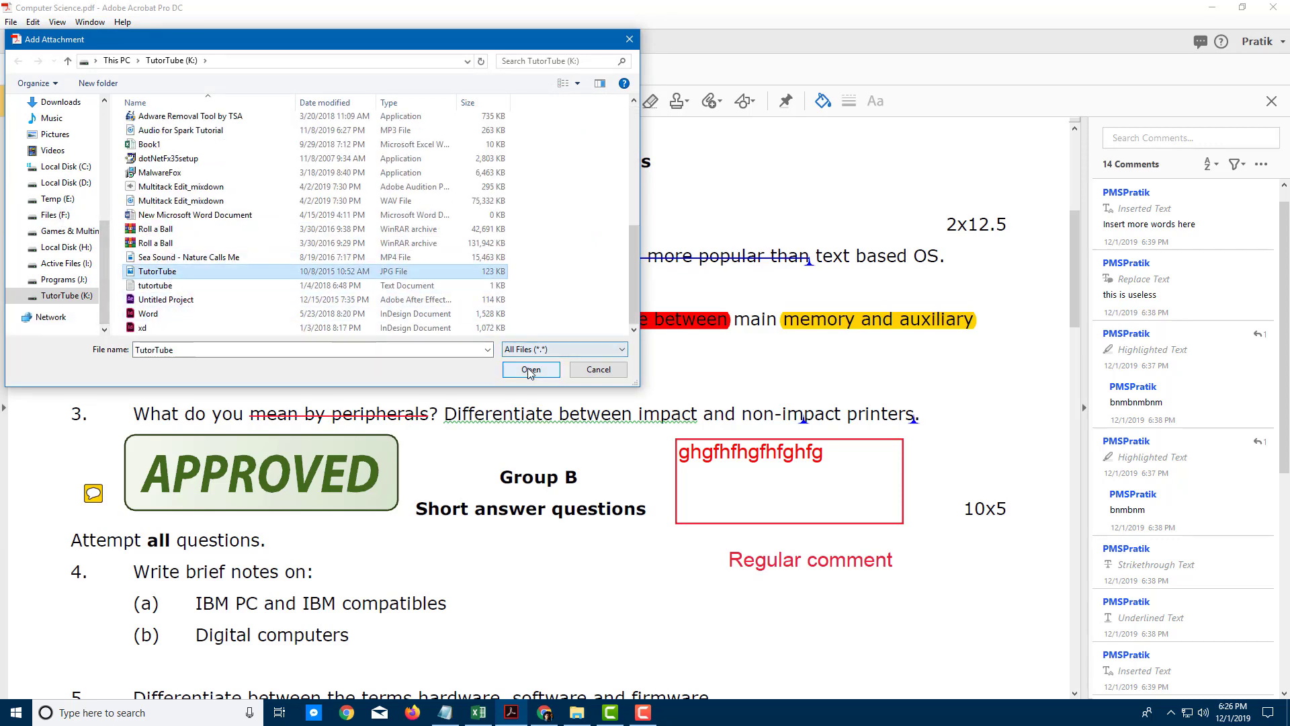
{"action": "left_click", "coordinate": [531, 370]}
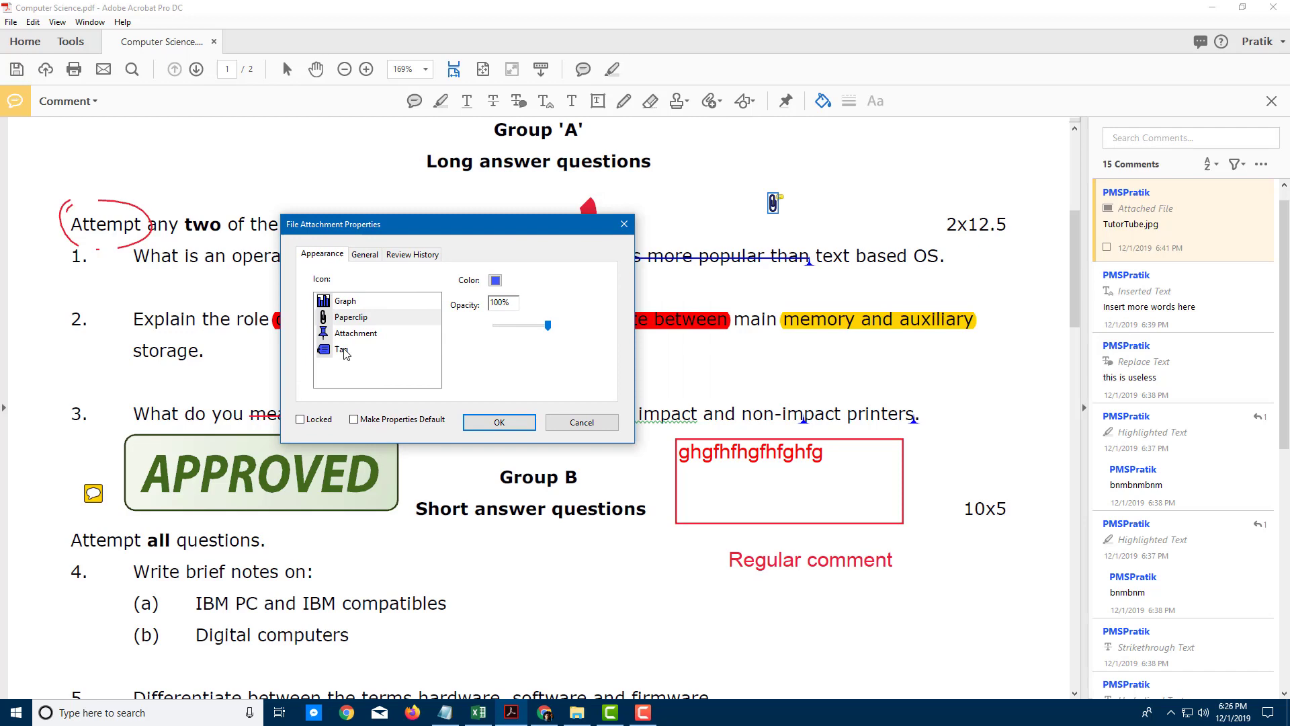
{"action": "left_click", "coordinate": [355, 334]}
{"action": "left_click", "coordinate": [500, 422]}
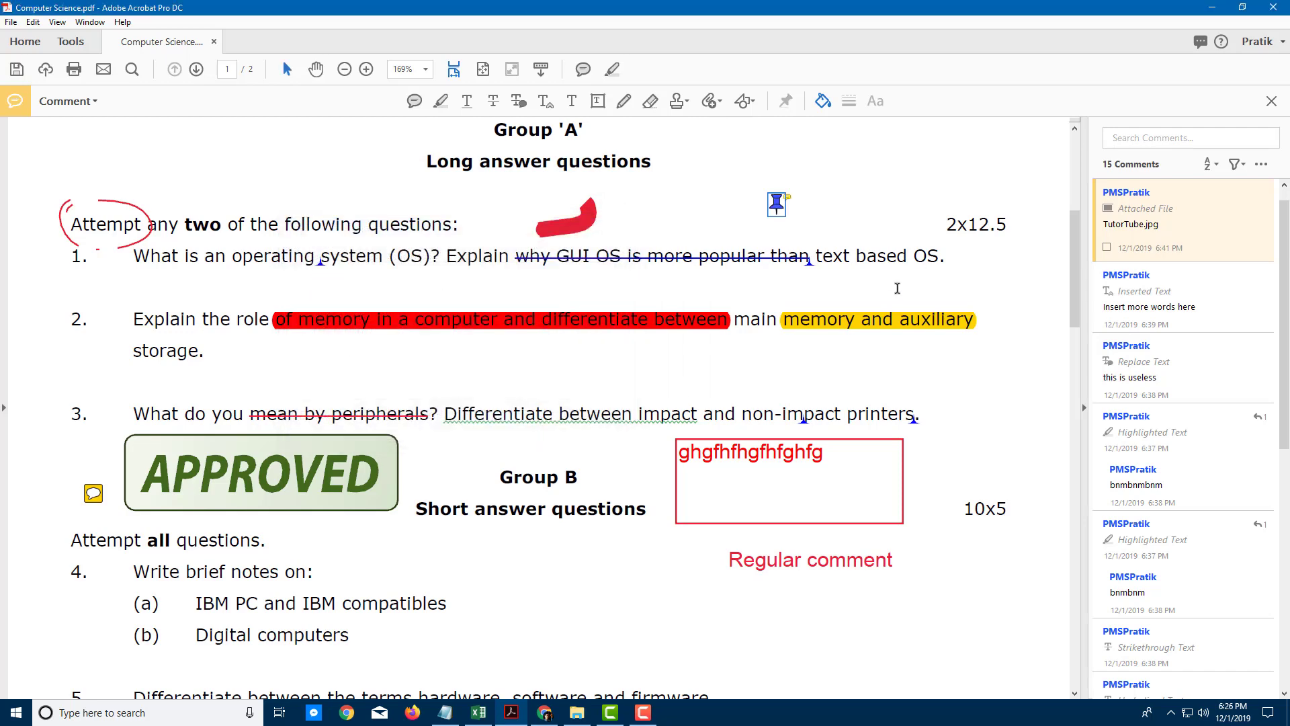
{"action": "double_click", "coordinate": [776, 204]}
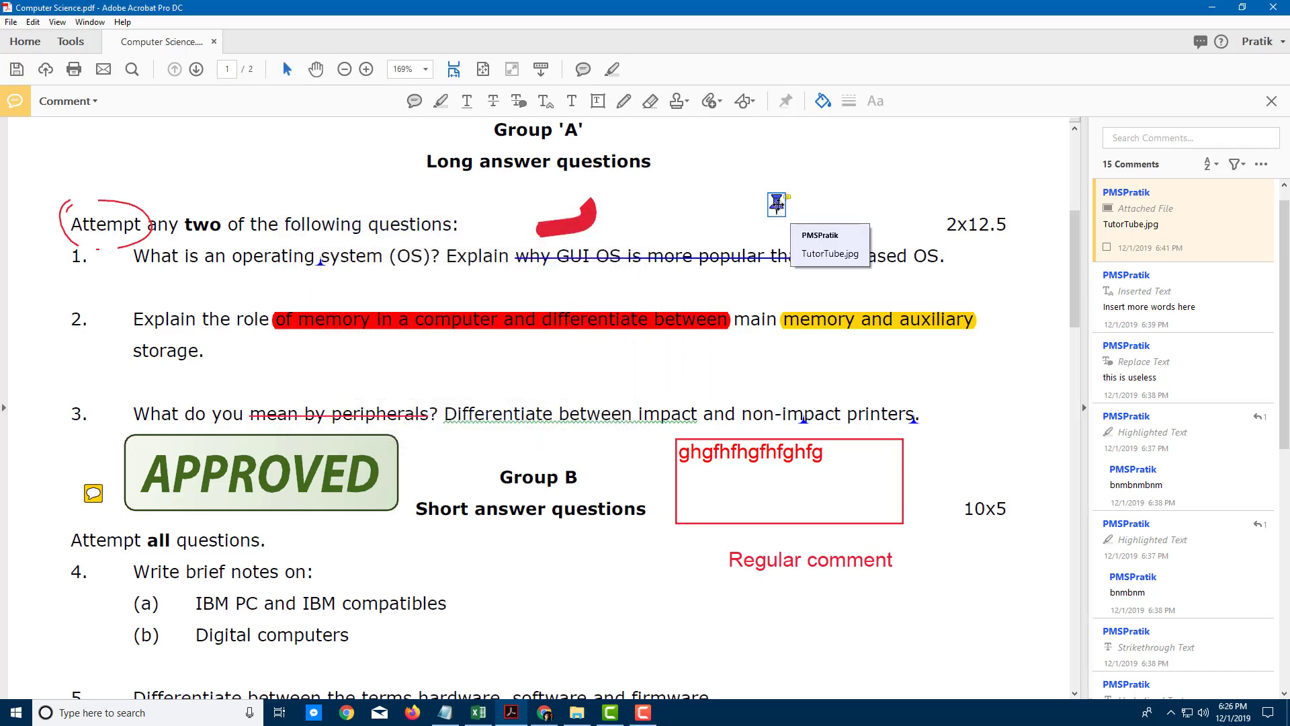
View the attached TutorTube.jpg in Windows Photos, then close Photos to return to the exam PDF.
{"action": "left_click", "coordinate": [701, 397]}
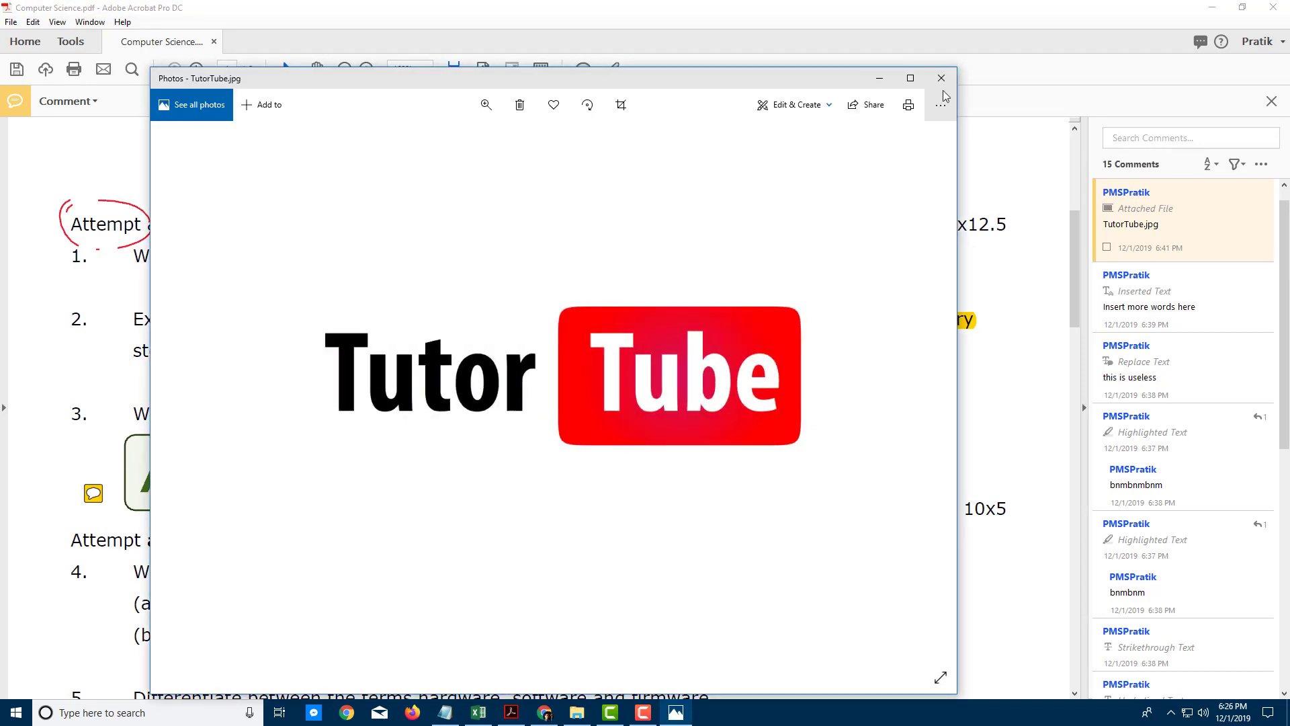
{"action": "left_click", "coordinate": [942, 78]}
{"action": "mouse_move", "coordinate": [767, 206]}
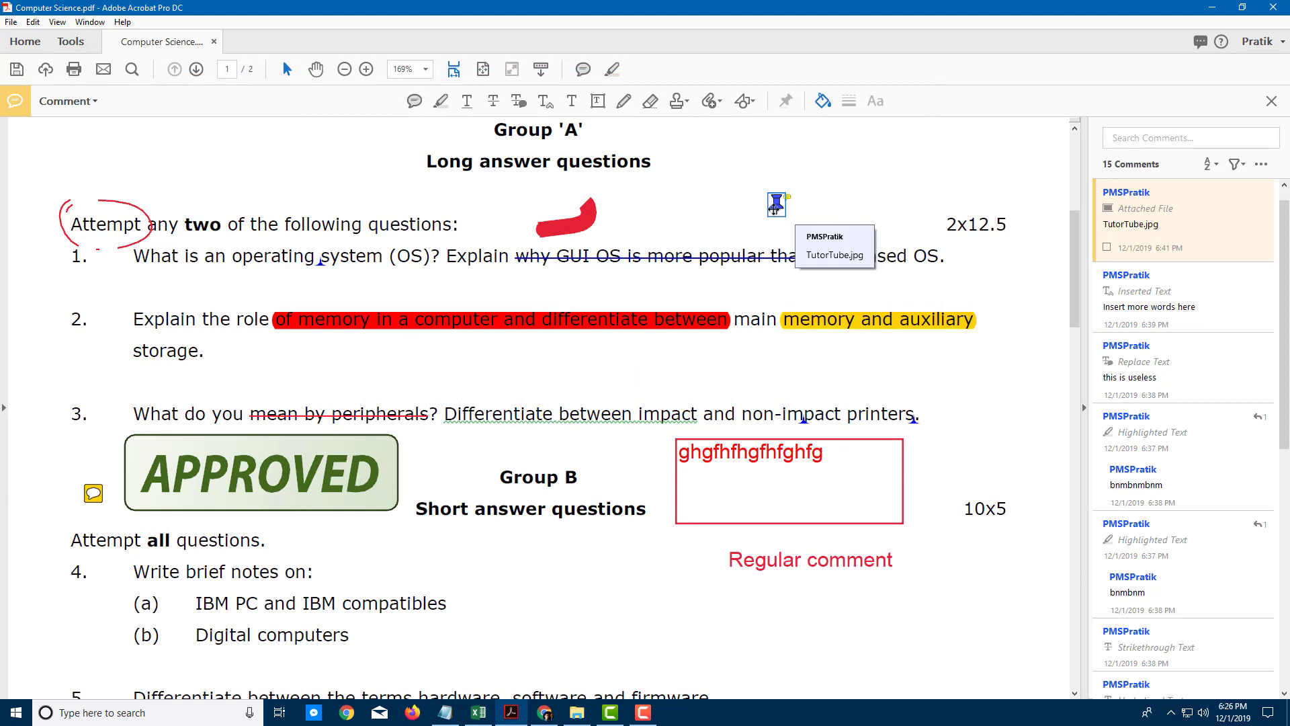
Record a sound clip and attach it near the page's top right with the Speaker icon.
{"action": "left_click", "coordinate": [715, 102]}
{"action": "left_click", "coordinate": [770, 149]}
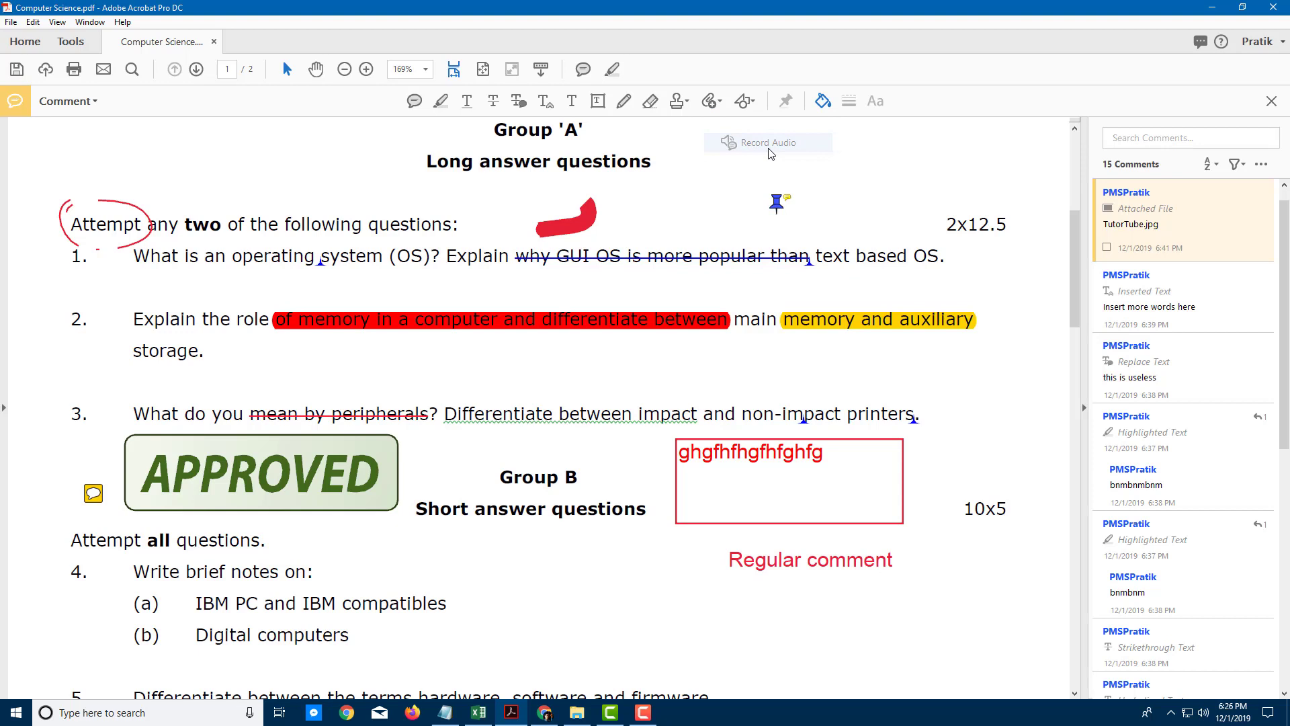
{"action": "left_click", "coordinate": [875, 175]}
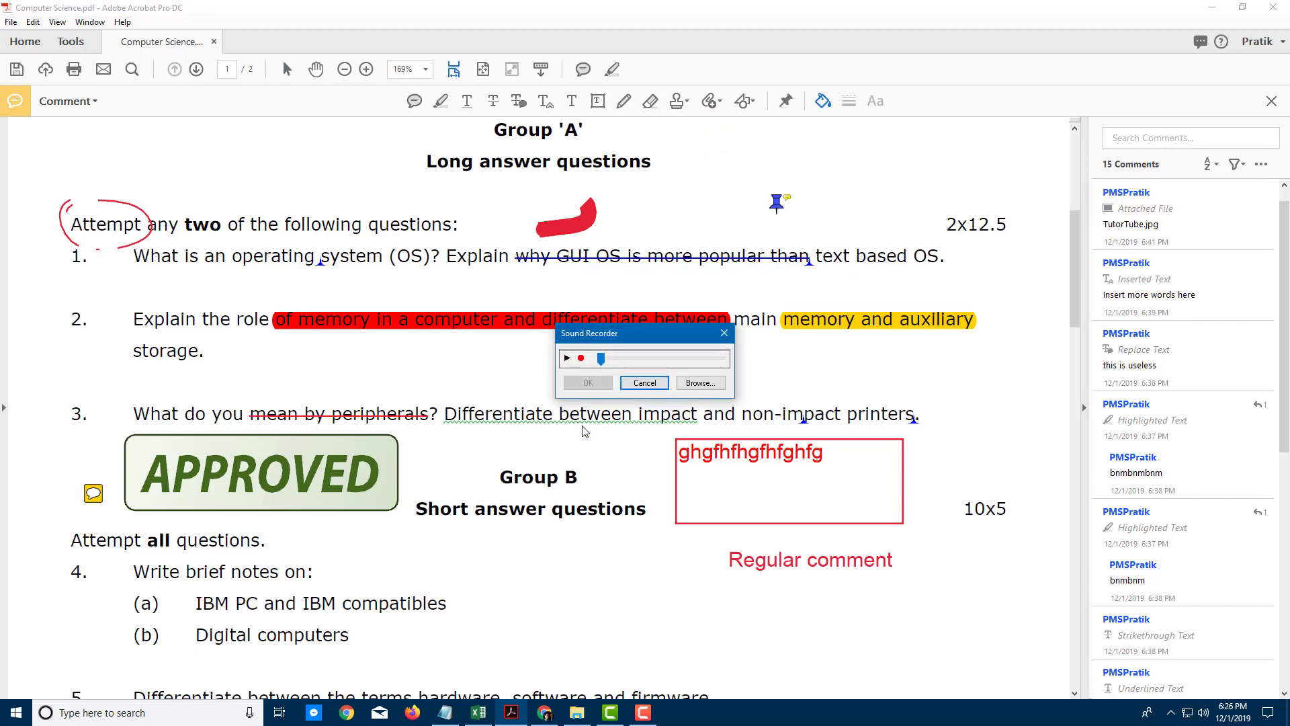
{"action": "left_click", "coordinate": [582, 360]}
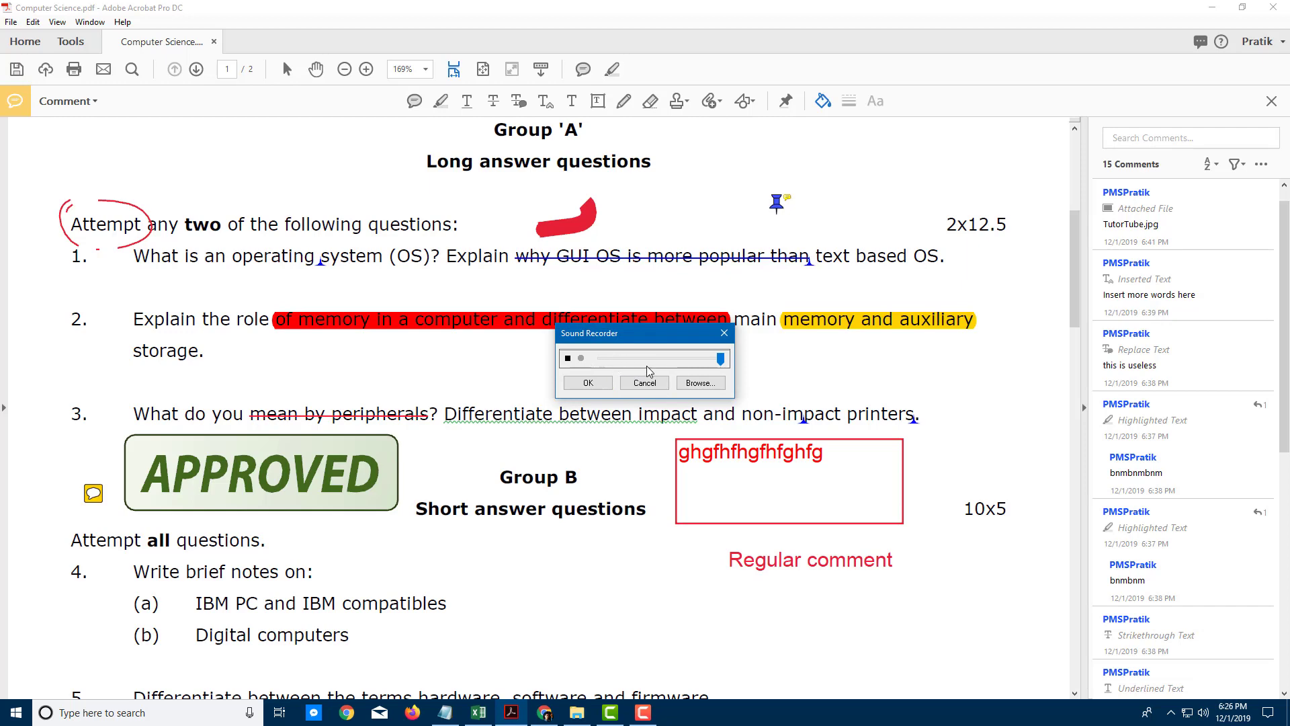
{"action": "left_click", "coordinate": [588, 383]}
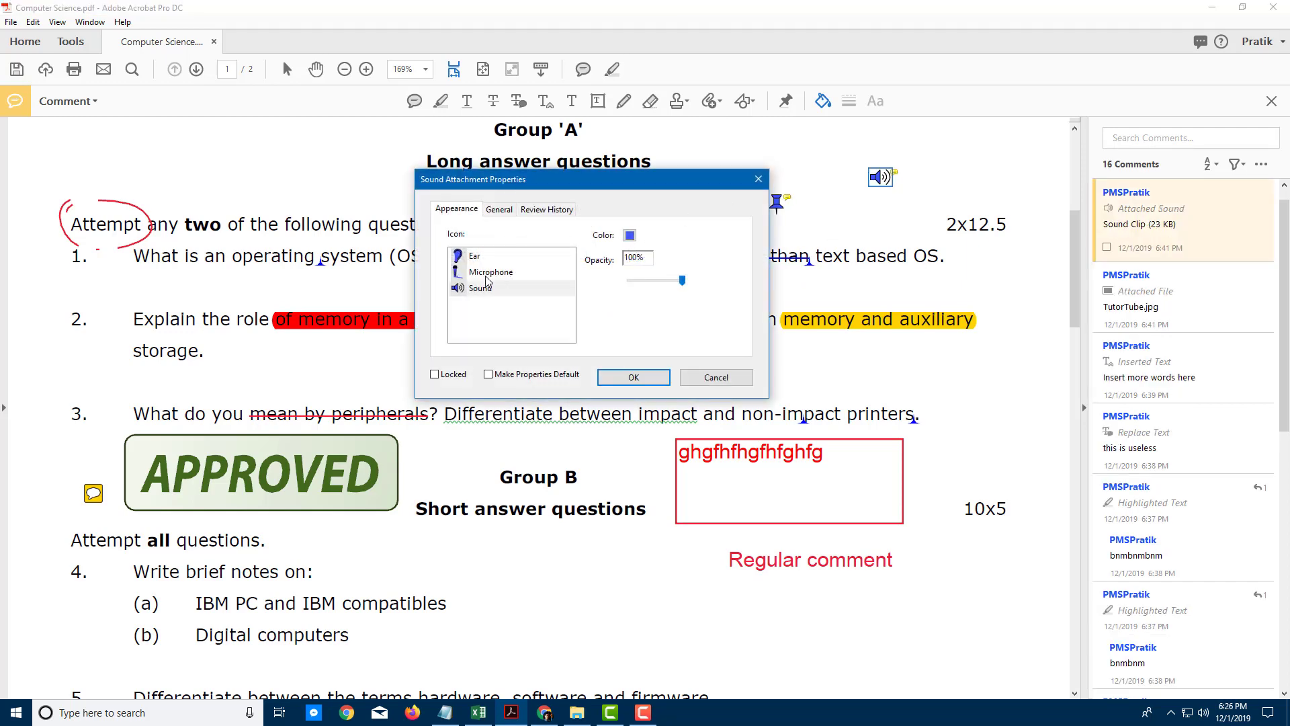
{"action": "left_click", "coordinate": [485, 276]}
{"action": "left_click", "coordinate": [484, 288]}
{"action": "left_click", "coordinate": [633, 377]}
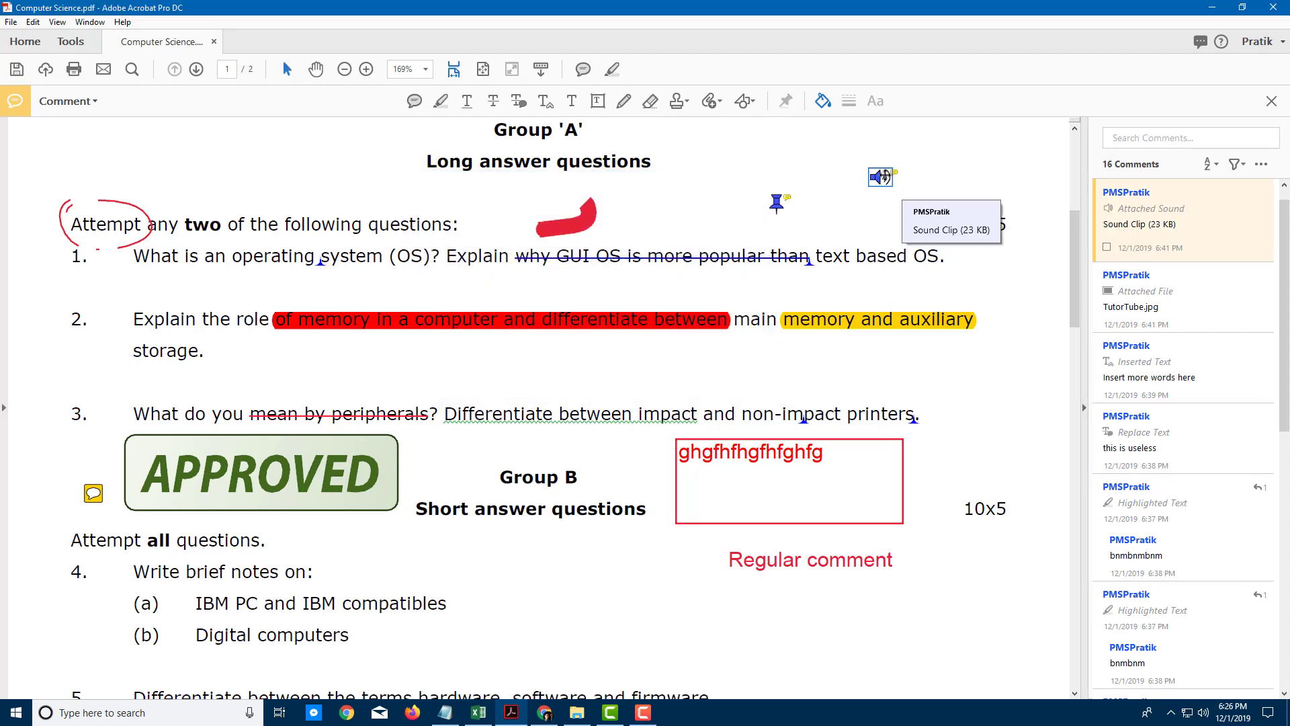
Draw a red arrow above the first instruction line.
{"action": "left_click", "coordinate": [751, 102]}
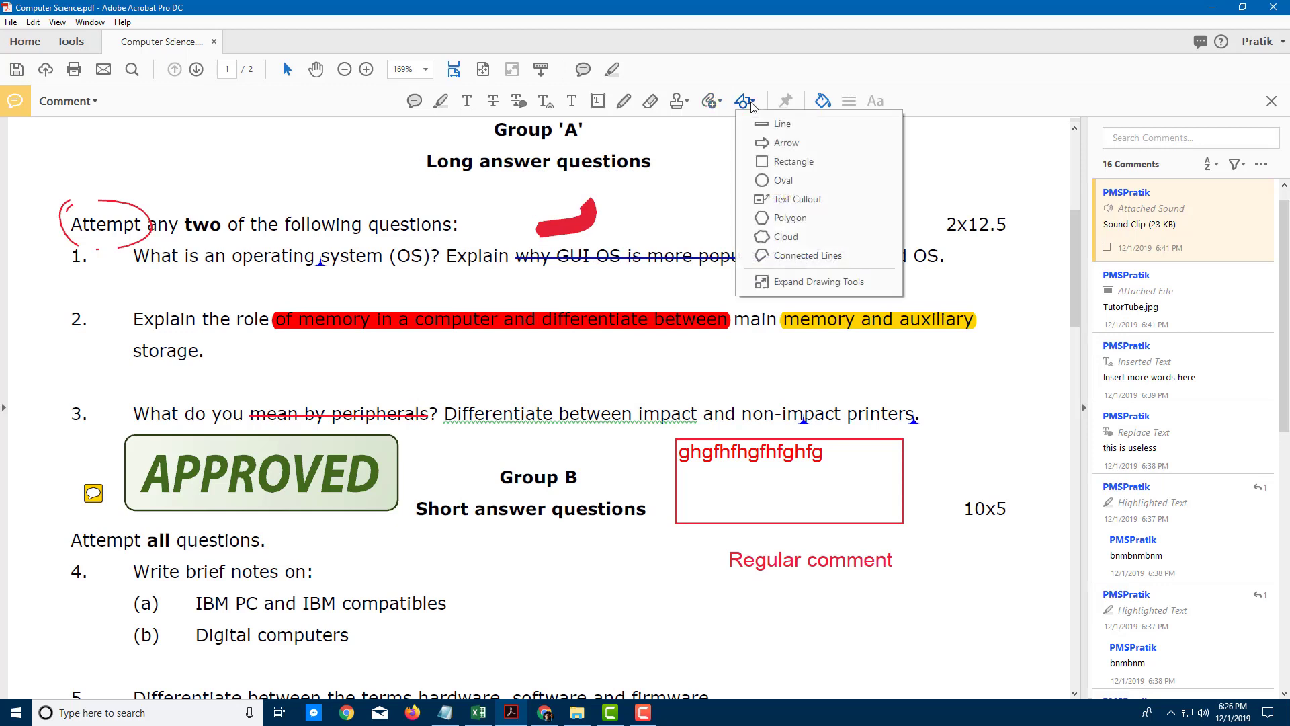
{"action": "left_click", "coordinate": [785, 143]}
{"action": "left_click_drag", "start_coordinate": [285, 191], "coordinate": [426, 210]}
Add a text callout reading 'ghfhgfh' below question 2, pointing toward question 3.
{"action": "left_click", "coordinate": [746, 102]}
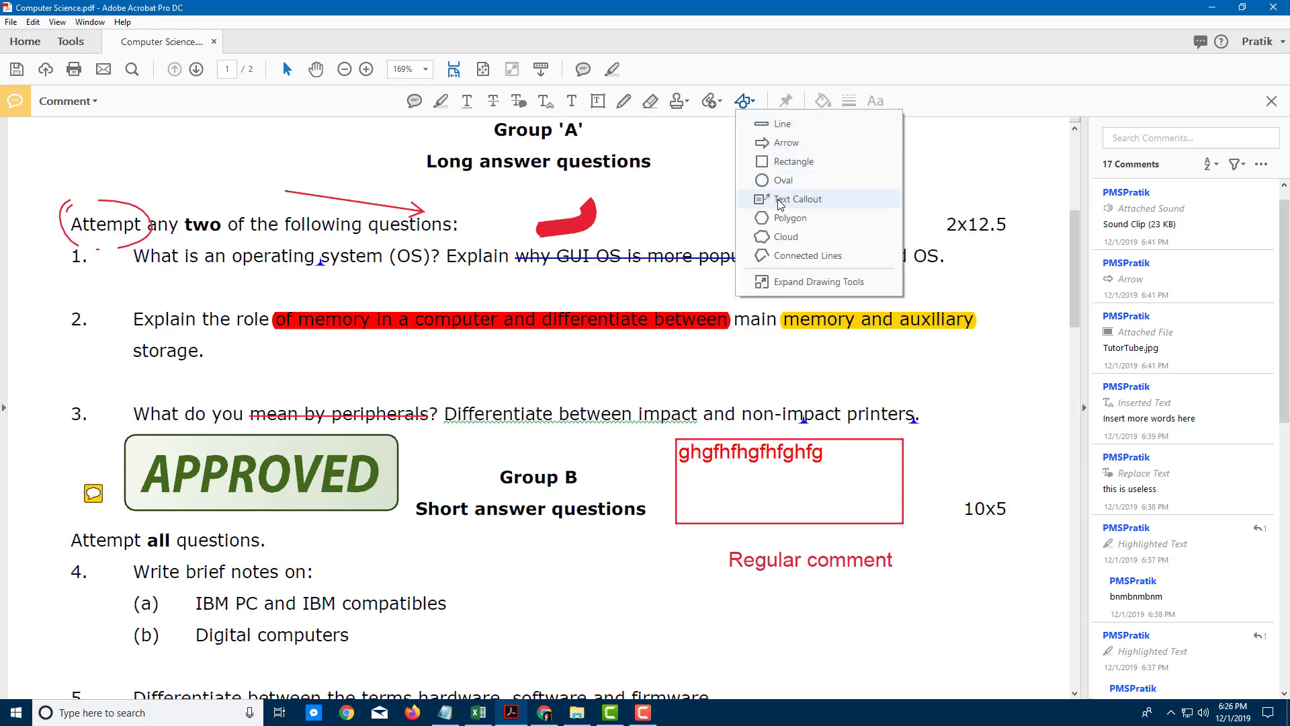
{"action": "left_click", "coordinate": [785, 199]}
{"action": "left_click", "coordinate": [509, 393]}
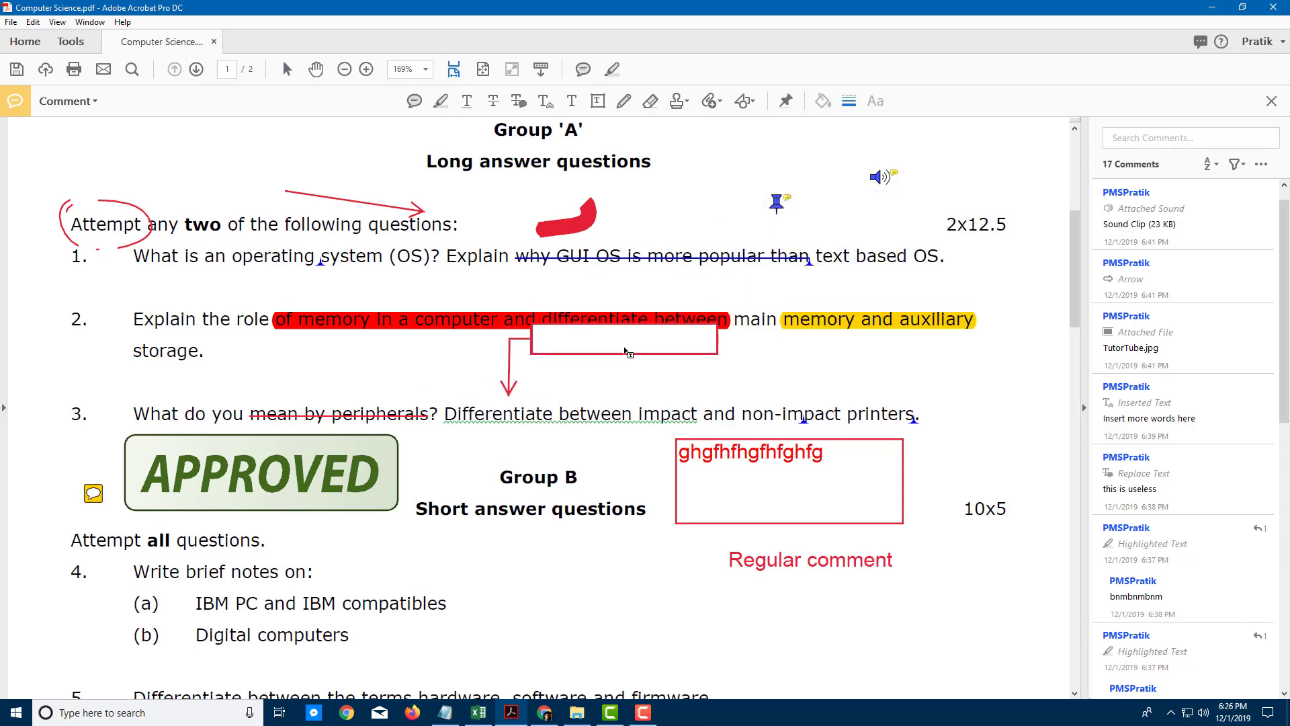
{"action": "left_click", "coordinate": [631, 353]}
{"action": "type", "text": "ghfhgfh"}
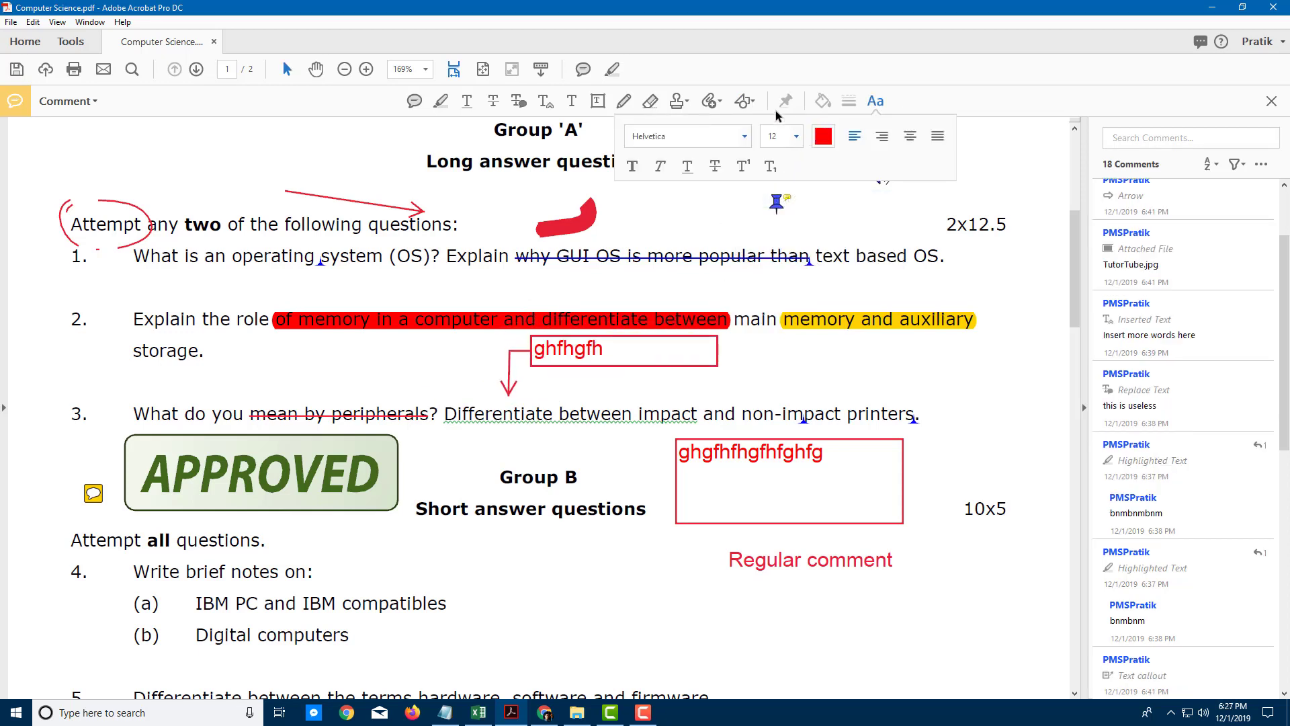
Draw a six-corner connected-lines polygon near Group B.
{"action": "left_click", "coordinate": [753, 102]}
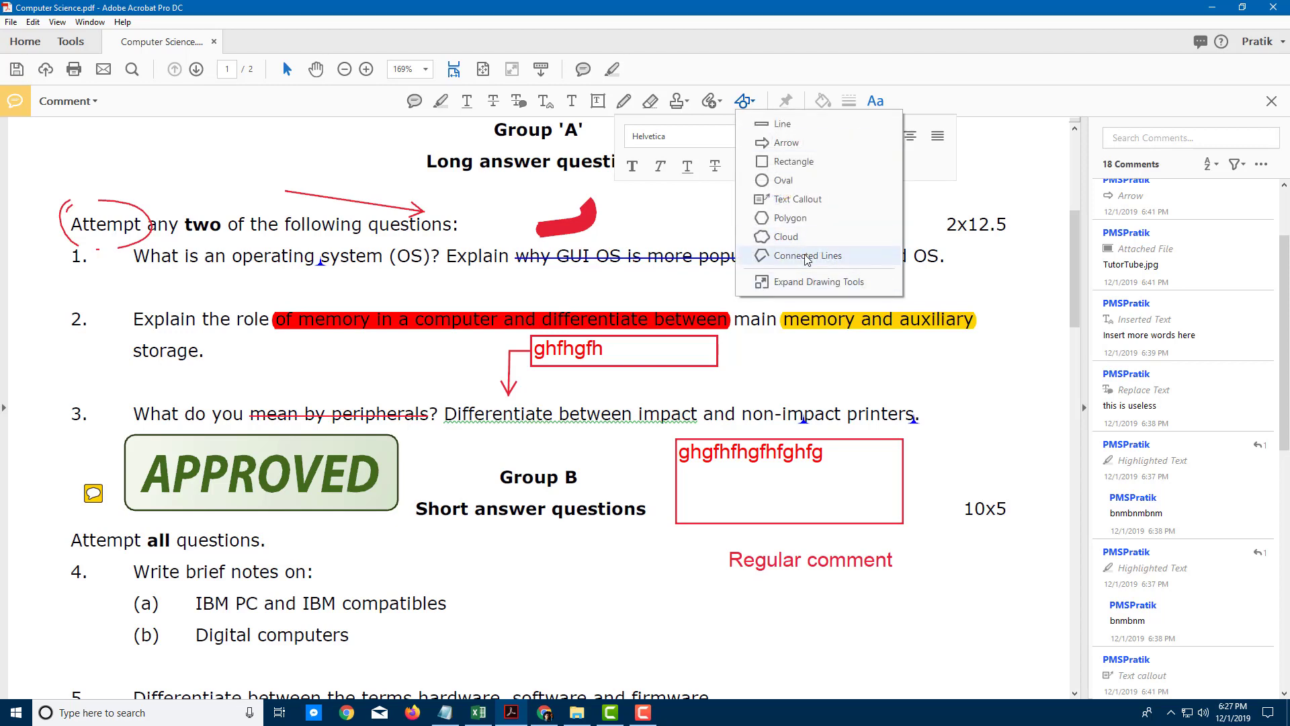
{"action": "left_click", "coordinate": [786, 257]}
{"action": "left_click", "coordinate": [586, 438]}
{"action": "left_click", "coordinate": [518, 527]}
{"action": "left_click", "coordinate": [553, 603]}
{"action": "left_click", "coordinate": [637, 619]}
{"action": "left_click", "coordinate": [667, 582]}
{"action": "left_click", "coordinate": [636, 477]}
{"action": "double_click", "coordinate": [598, 465]}
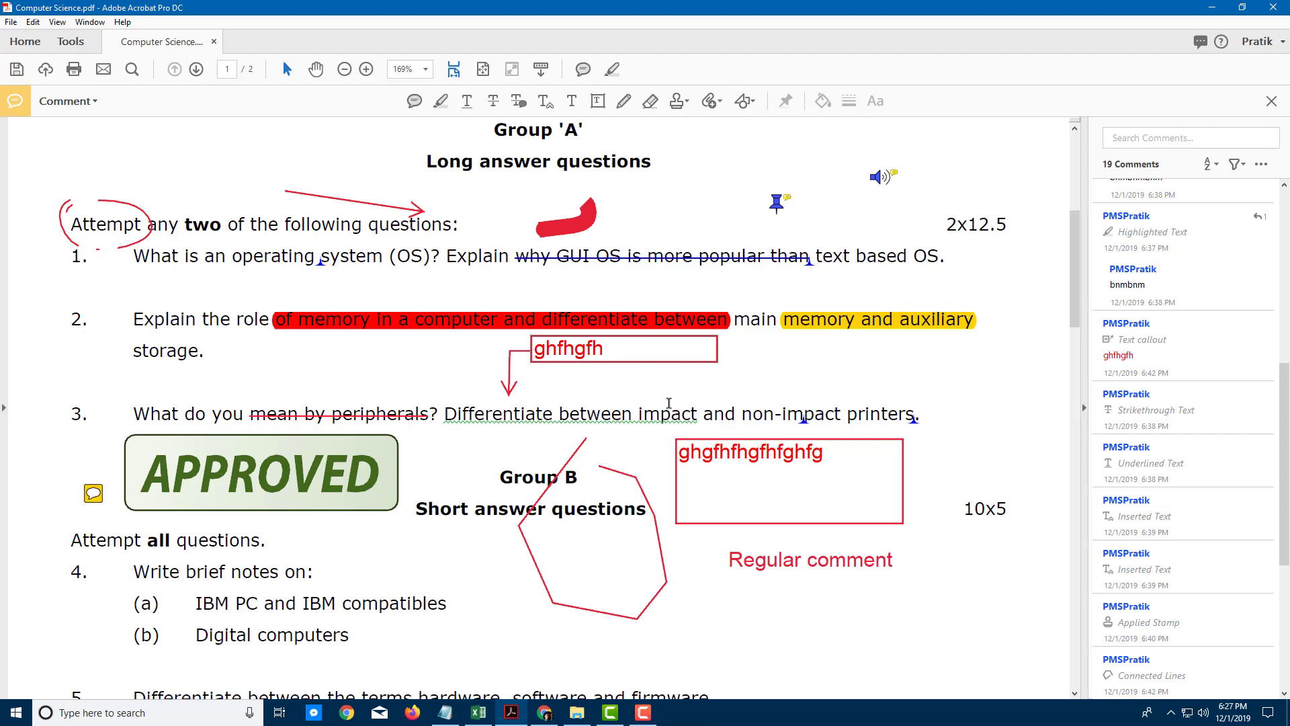
{"action": "left_click", "coordinate": [746, 104]}
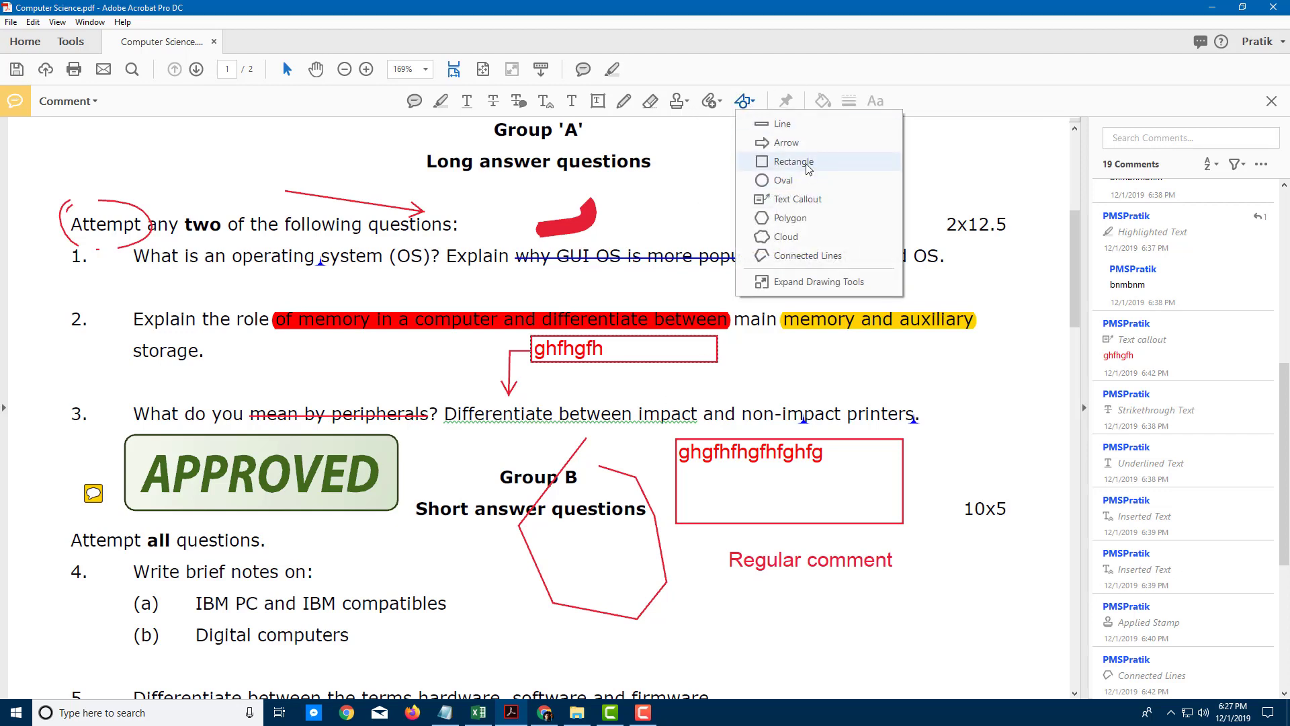
Box the pin and speaker icons with a red rectangle, then add a yellow-filled 5 pt rectangle beside question 3.
{"action": "left_click", "coordinate": [745, 160]}
{"action": "left_click_drag", "start_coordinate": [743, 176], "coordinate": [918, 286]}
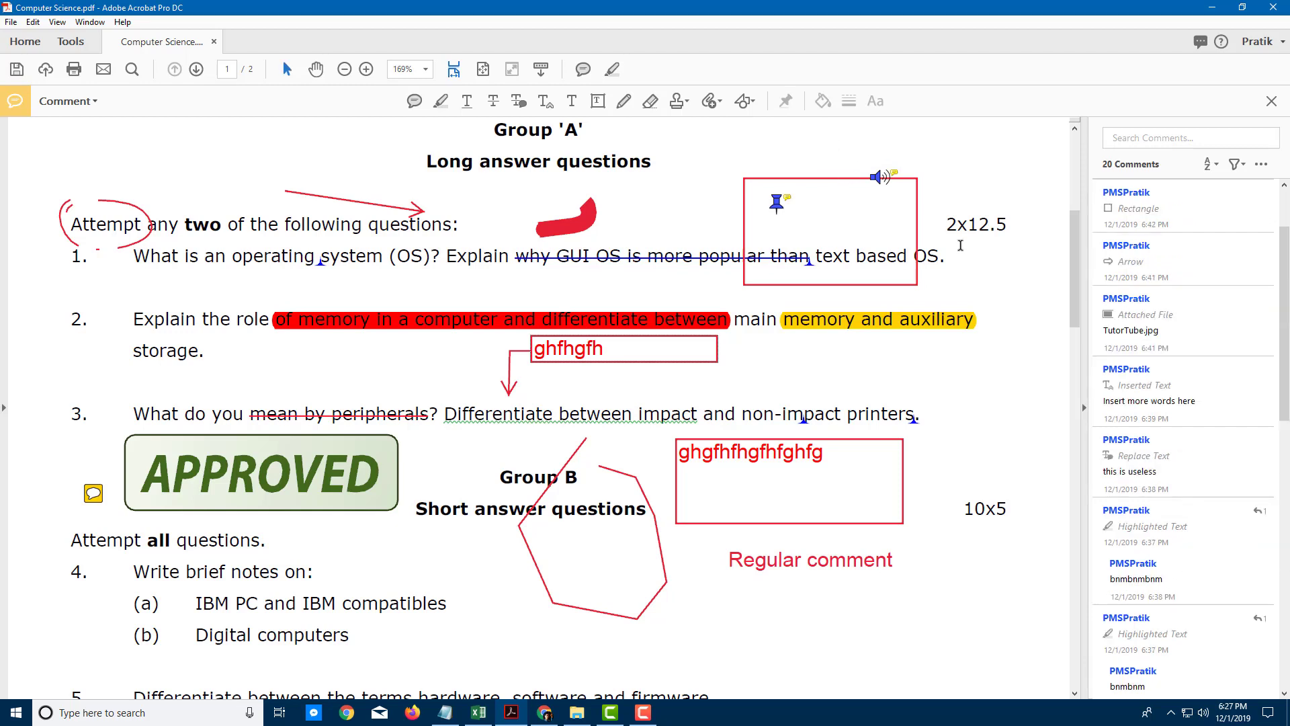
{"action": "left_click", "coordinate": [745, 105]}
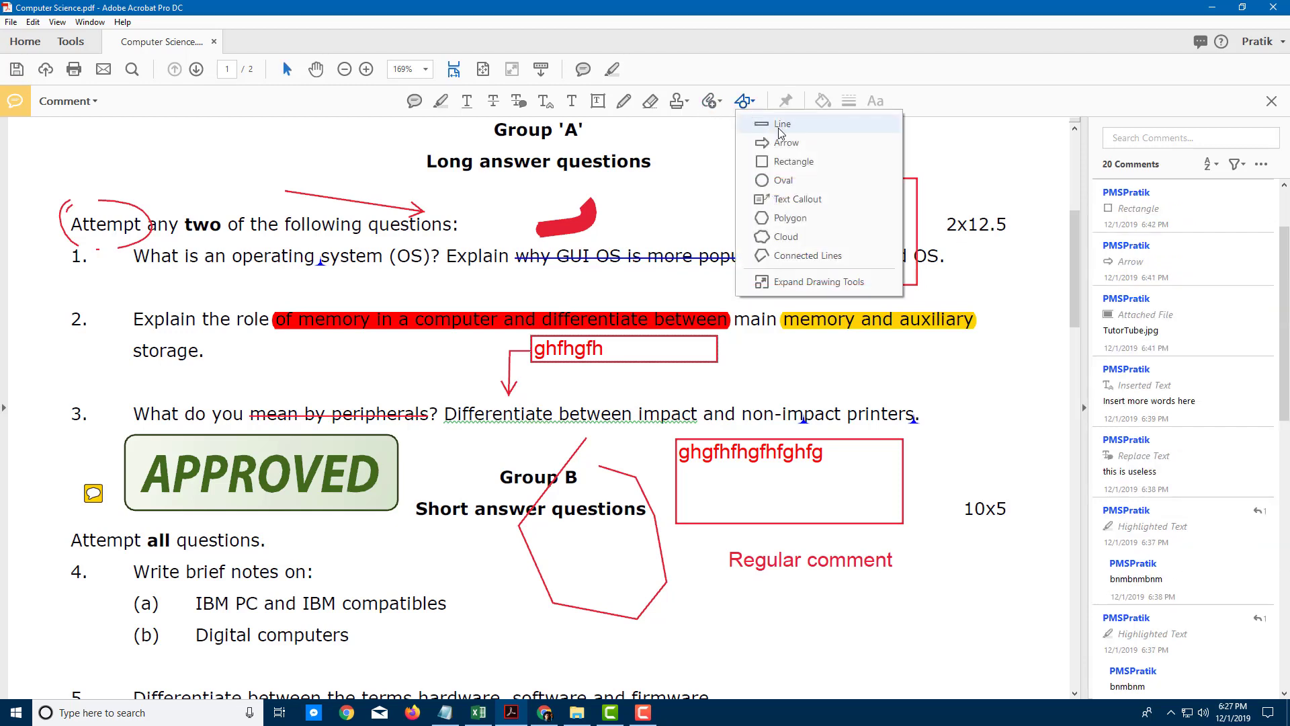
{"action": "left_click", "coordinate": [811, 163]}
{"action": "left_click", "coordinate": [844, 103]}
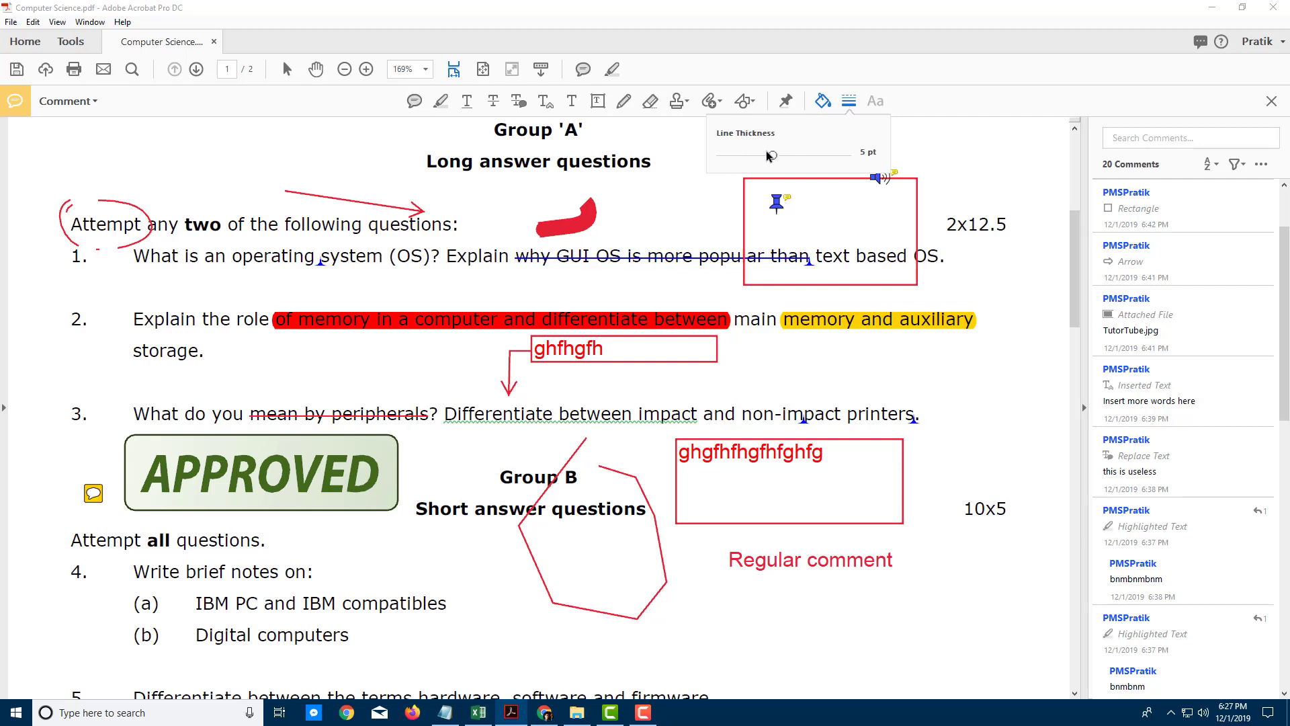
{"action": "left_click", "coordinate": [823, 101]}
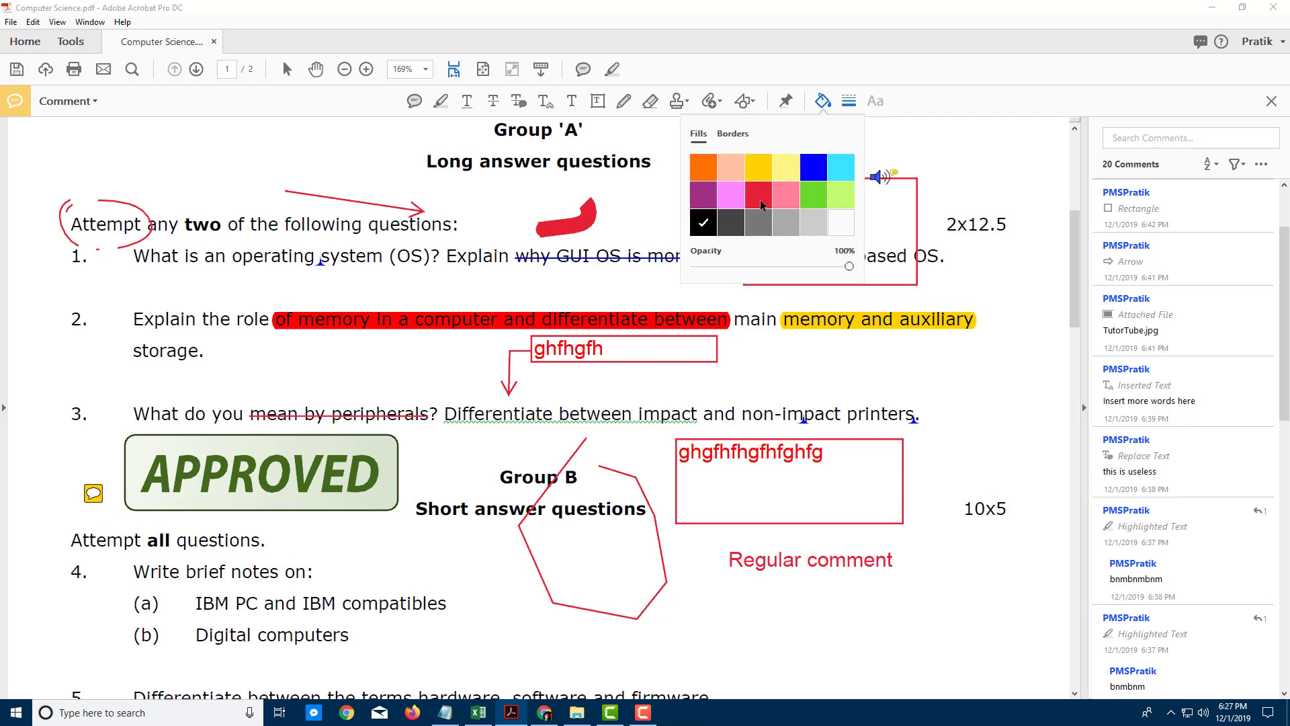
{"action": "left_click_drag", "start_coordinate": [846, 351], "coordinate": [1034, 497]}
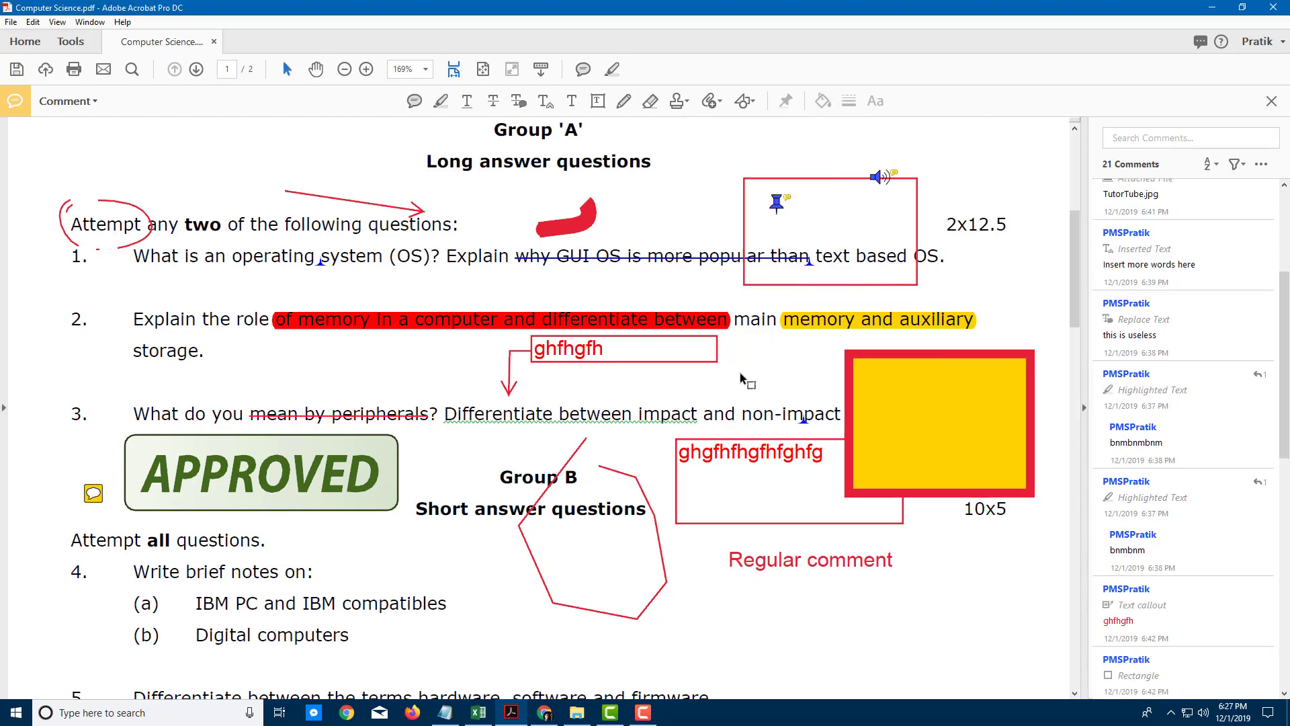